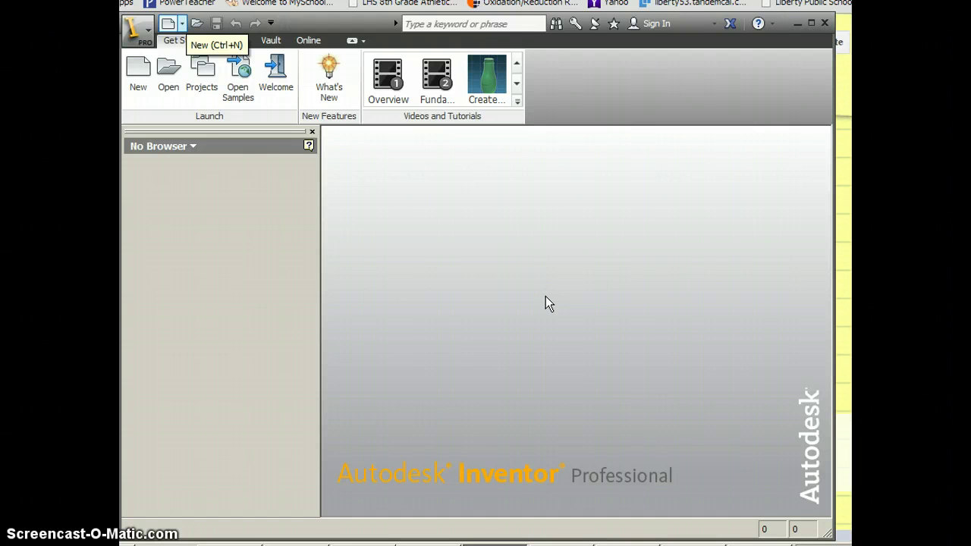
Step: Bring up the Create New File template choices from the Get Started screen
{"action": "left_click_drag", "start_coordinate": [543, 282], "coordinate": [541, 270]}
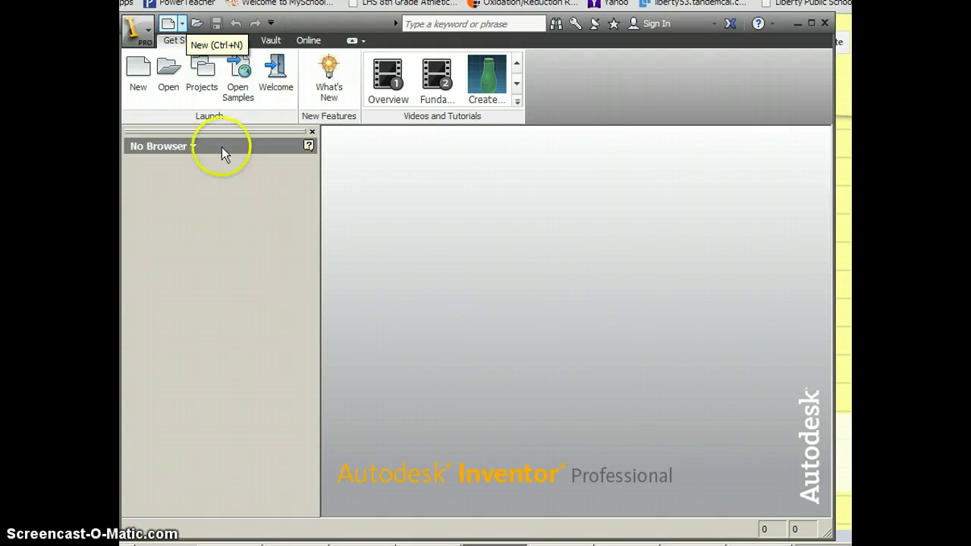
Step: Create the empty Assembly1 from the Standard.iam assembly template
{"action": "left_click", "coordinate": [140, 76]}
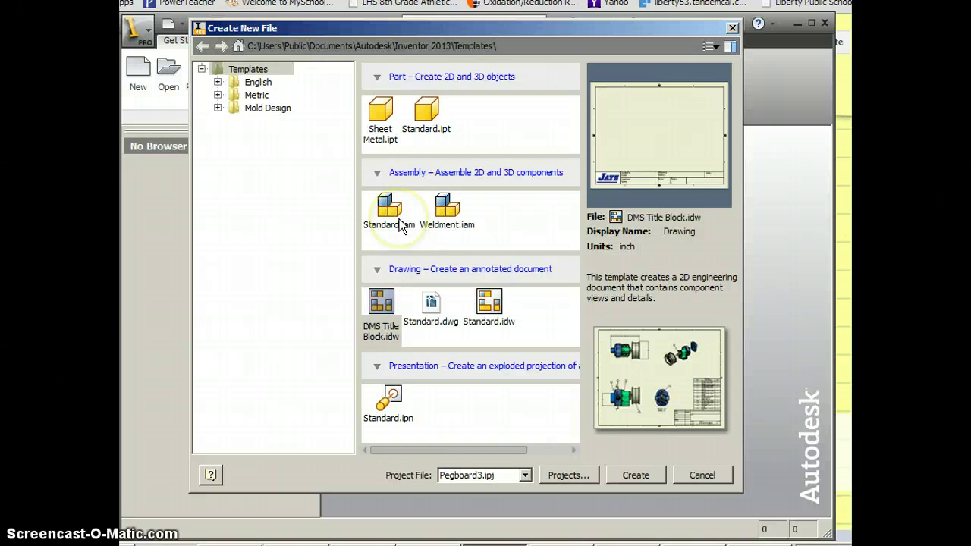
{"action": "left_click", "coordinate": [400, 221]}
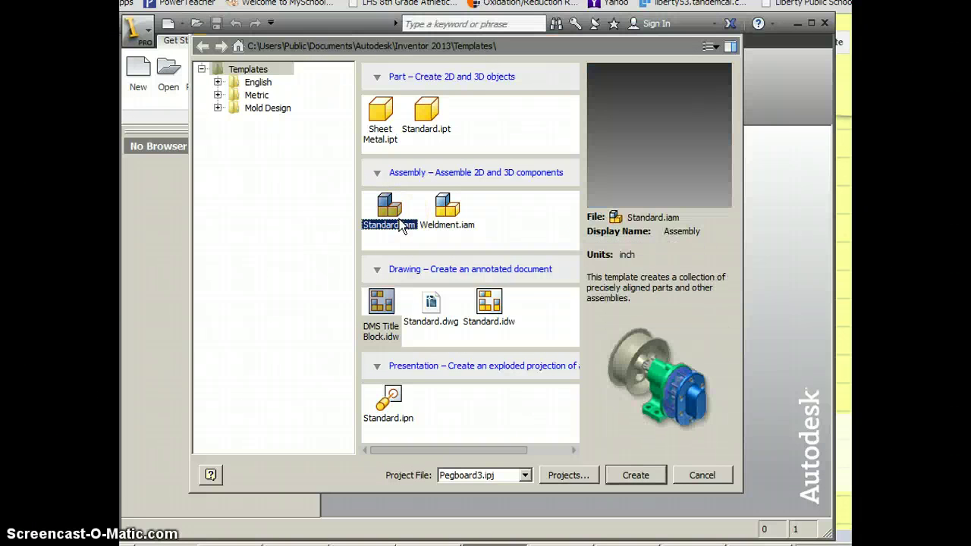
{"action": "double_click", "coordinate": [400, 224]}
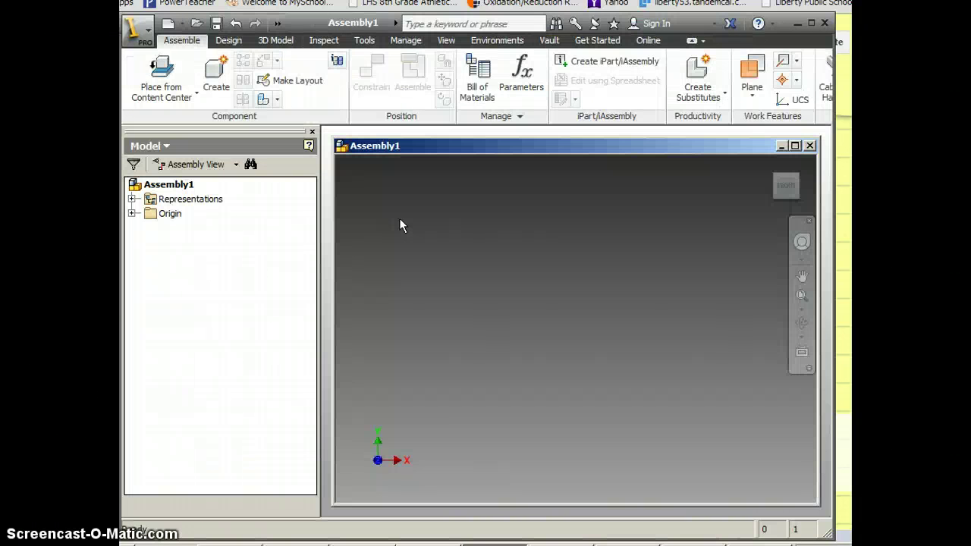
{"action": "left_click", "coordinate": [503, 223]}
{"action": "left_click", "coordinate": [789, 188]}
Step: Place a single MalletHandle.ipt from the Pegboard folder as MalletHandle:1
{"action": "left_click", "coordinate": [196, 96]}
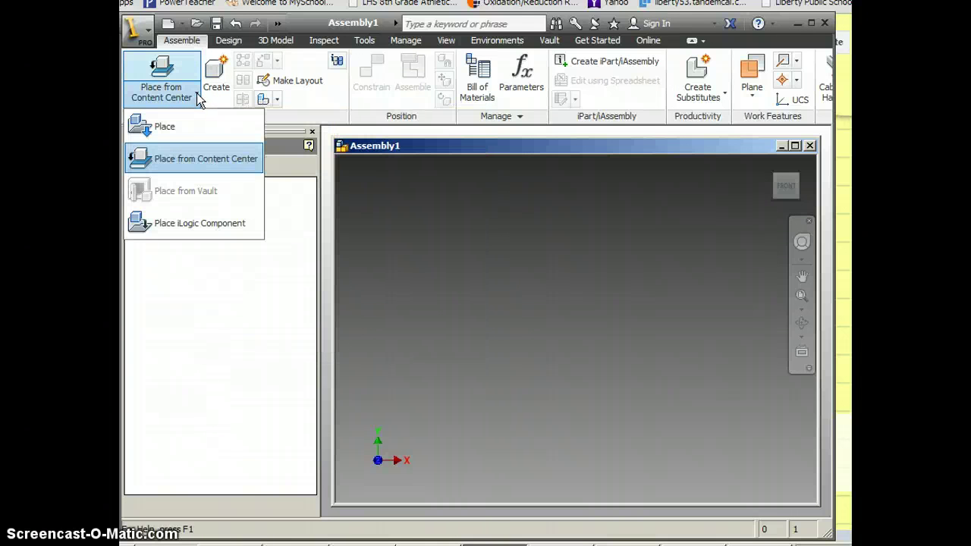
{"action": "left_click", "coordinate": [177, 127]}
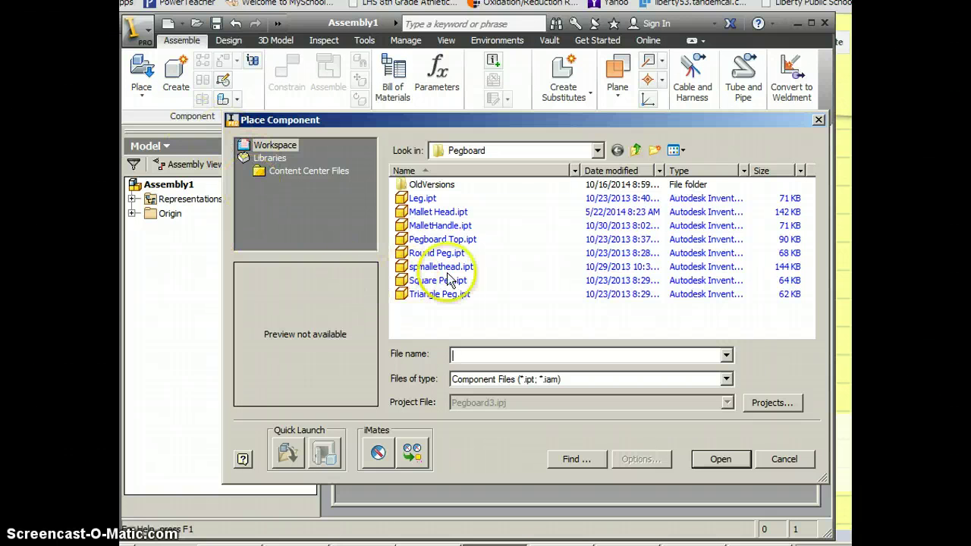
{"action": "double_click", "coordinate": [453, 226]}
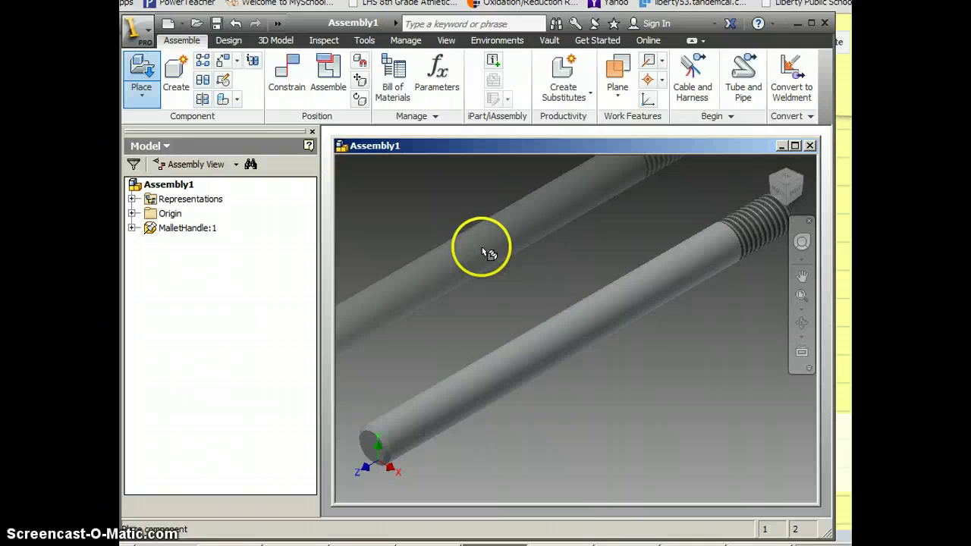
{"action": "right_click", "coordinate": [483, 252]}
{"action": "left_click", "coordinate": [543, 247]}
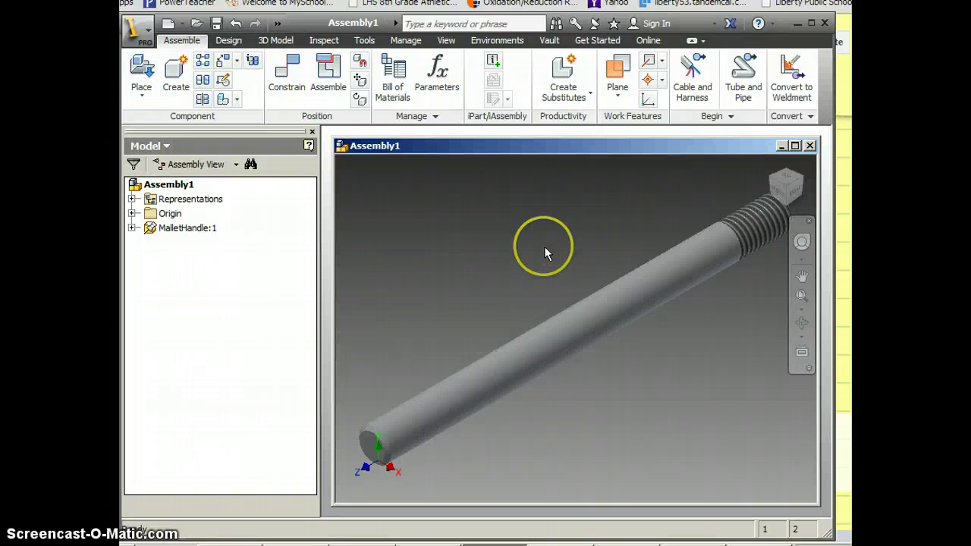
Step: Place one Mallet Head.ipt part into Assembly1
{"action": "left_click", "coordinate": [142, 72]}
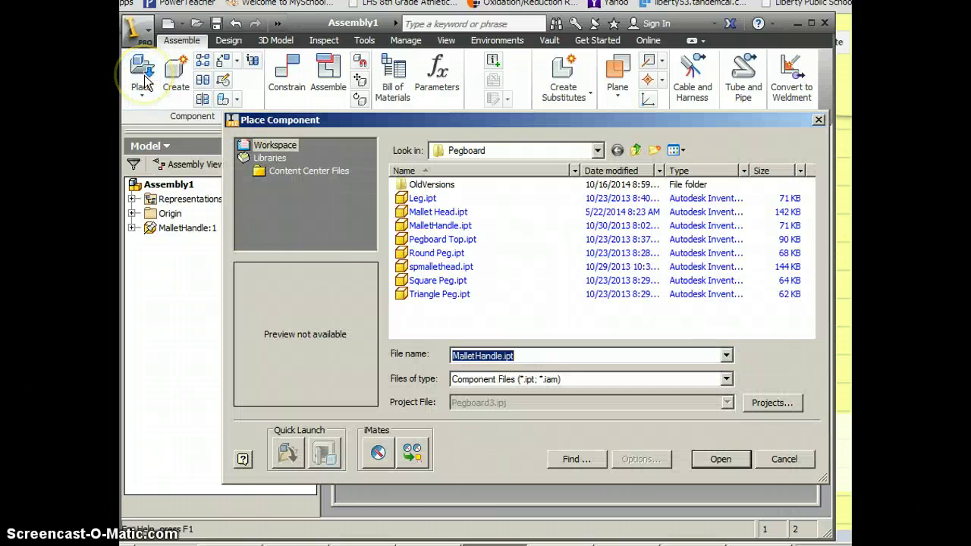
{"action": "left_click", "coordinate": [427, 214]}
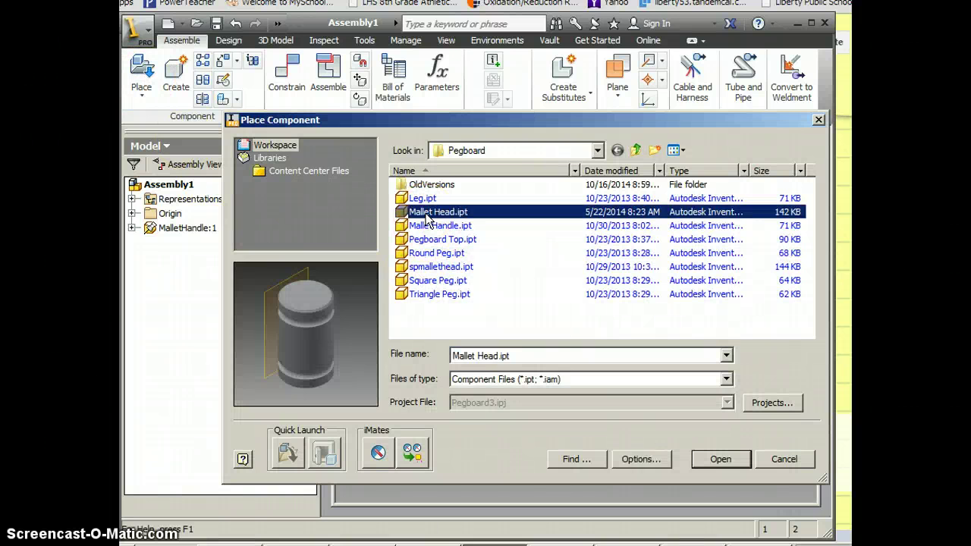
{"action": "left_click", "coordinate": [720, 458]}
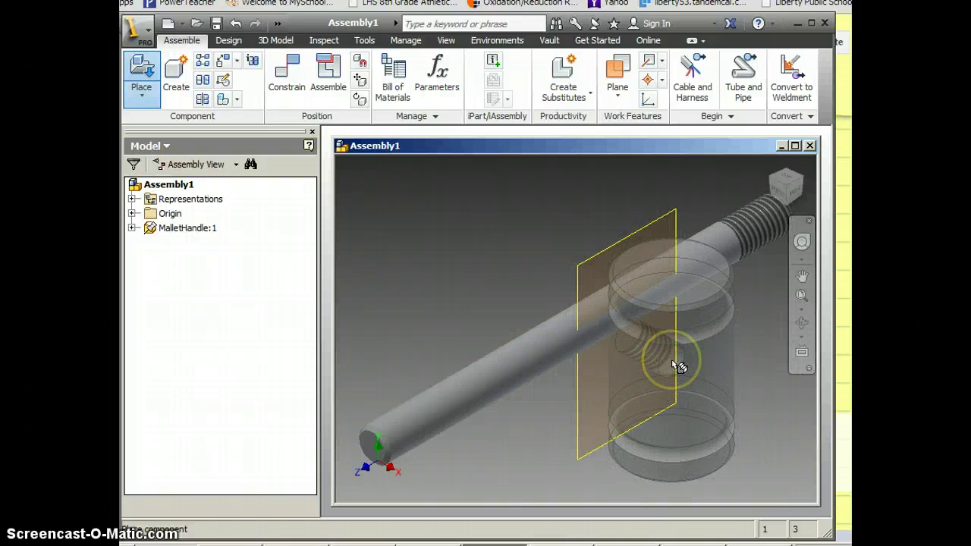
{"action": "left_click", "coordinate": [679, 367]}
{"action": "right_click_drag", "start_coordinate": [671, 360], "coordinate": [720, 365]}
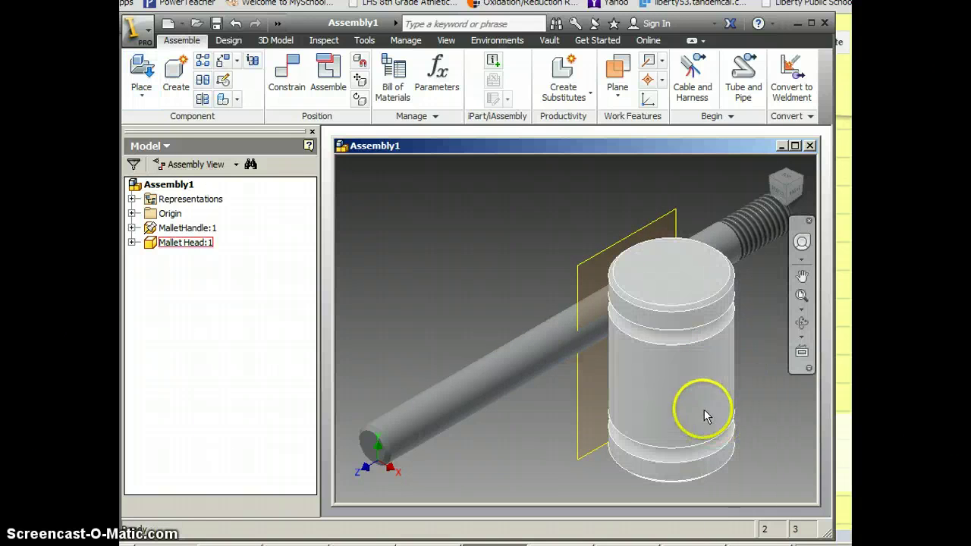
Step: Drag the mallet head up and to the right, clear of the threaded handle
{"action": "left_click_drag", "start_coordinate": [693, 347], "coordinate": [693, 275]}
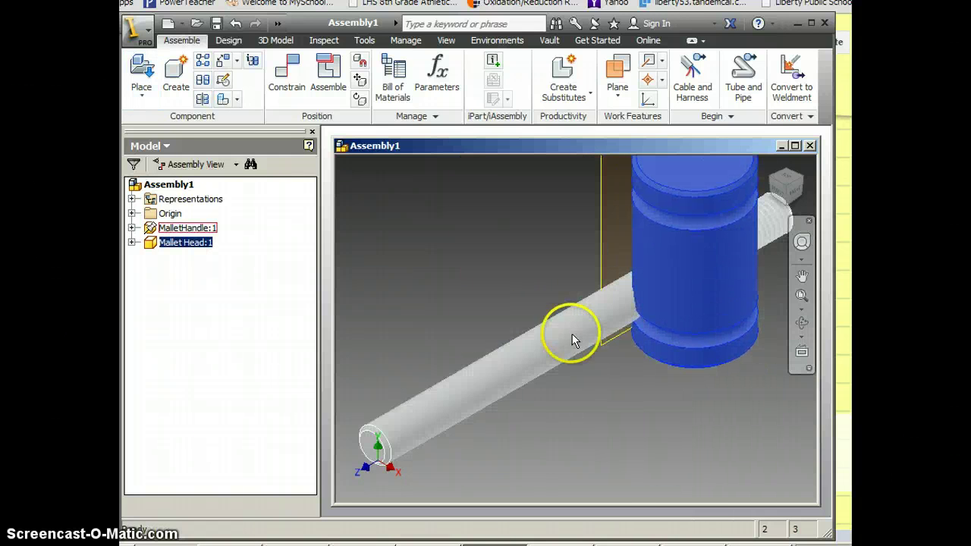
{"action": "left_click", "coordinate": [424, 358]}
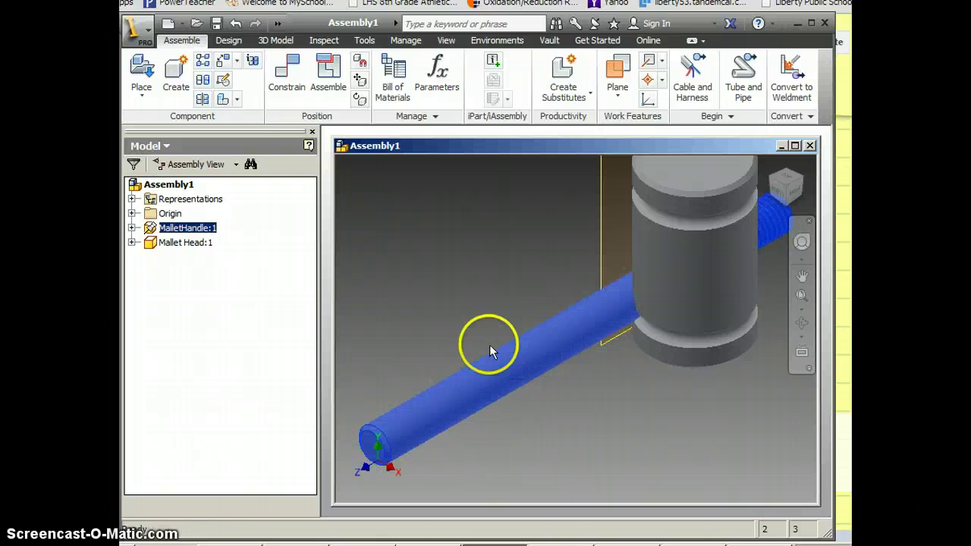
{"action": "left_click", "coordinate": [154, 233]}
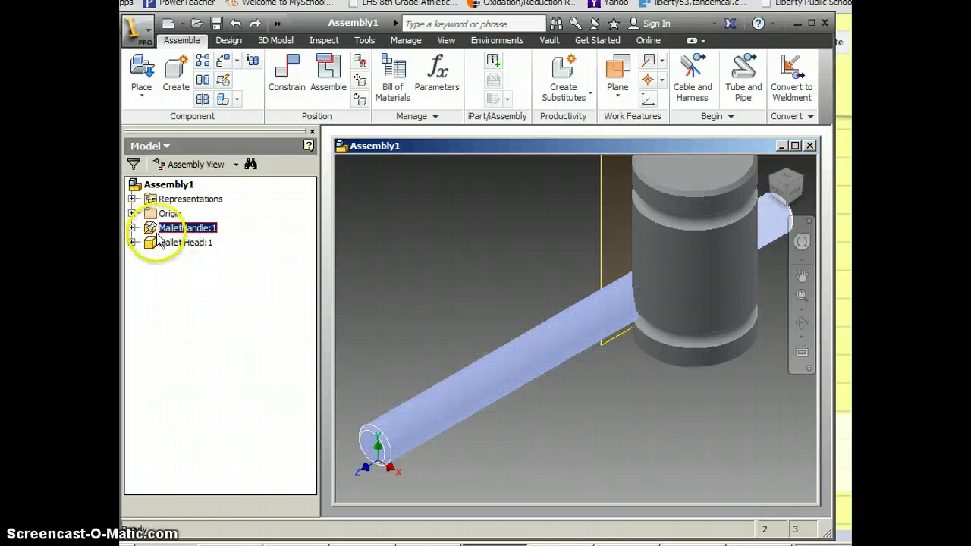
{"action": "left_click", "coordinate": [151, 232]}
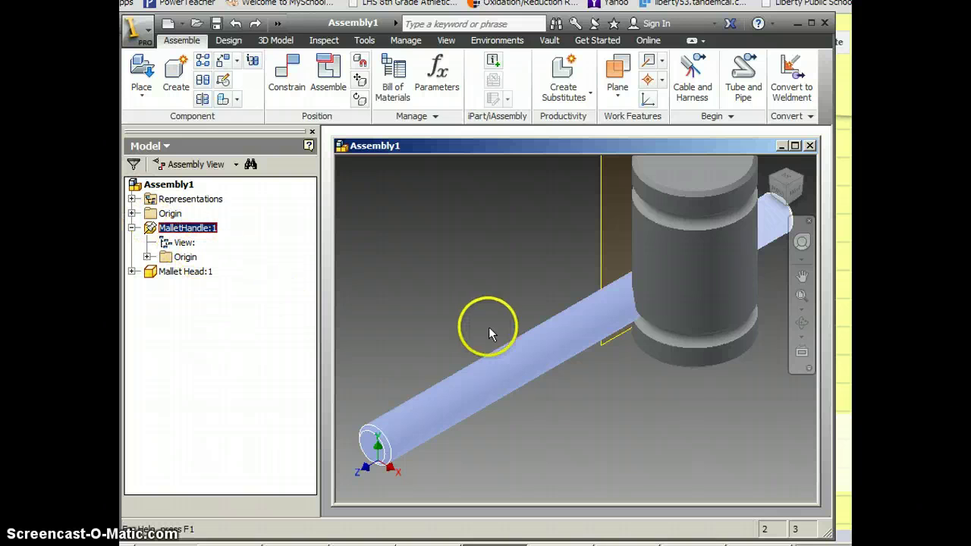
{"action": "scroll", "coordinate": [602, 345], "scroll_direction": "up", "scroll_amount": 3}
{"action": "left_click_drag", "start_coordinate": [641, 312], "coordinate": [739, 219]}
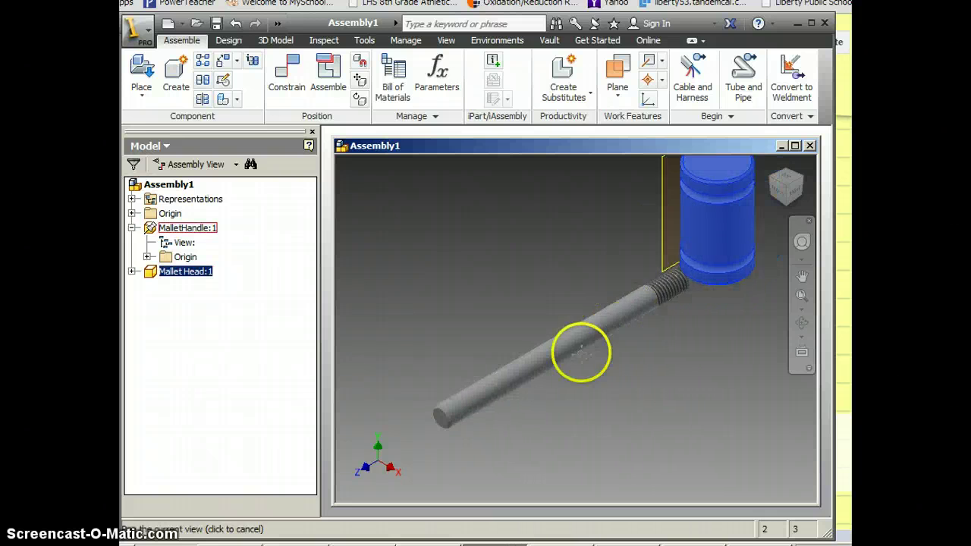
{"action": "left_click_drag", "start_coordinate": [642, 310], "coordinate": [674, 285]}
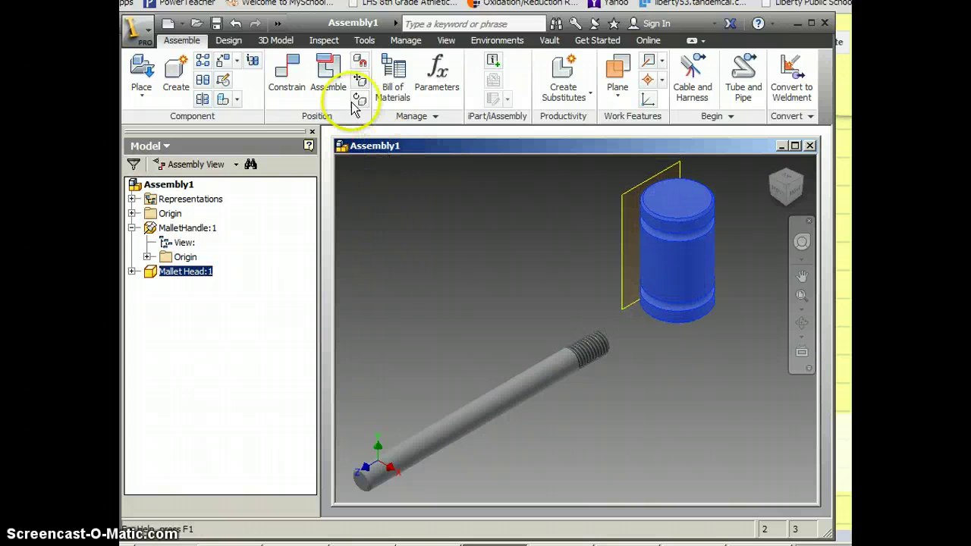
Step: Start an Insert constraint at 0.000 in offset, picking the handle's threaded end edge first
{"action": "left_click", "coordinate": [295, 85]}
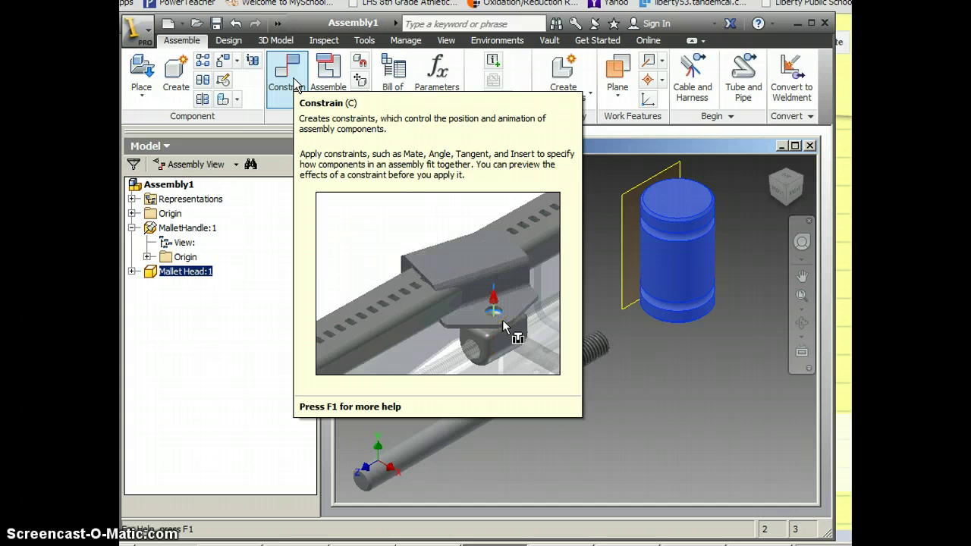
{"action": "left_click", "coordinate": [295, 85]}
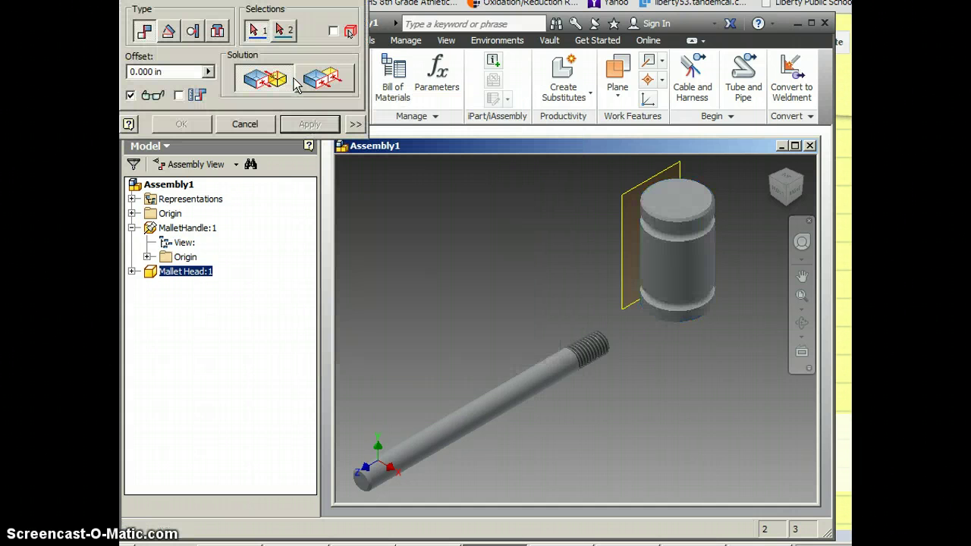
{"action": "left_click", "coordinate": [218, 32]}
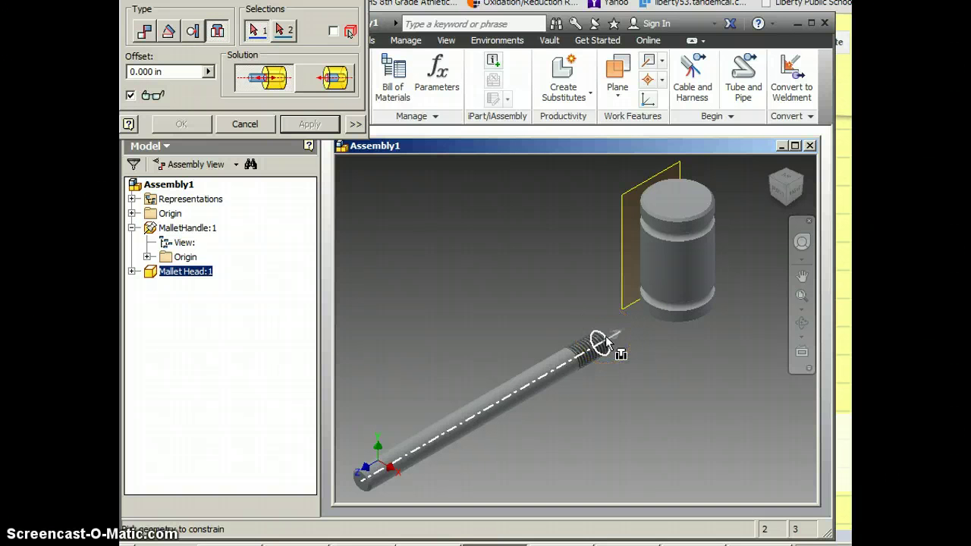
{"action": "mouse_move", "coordinate": [607, 343]}
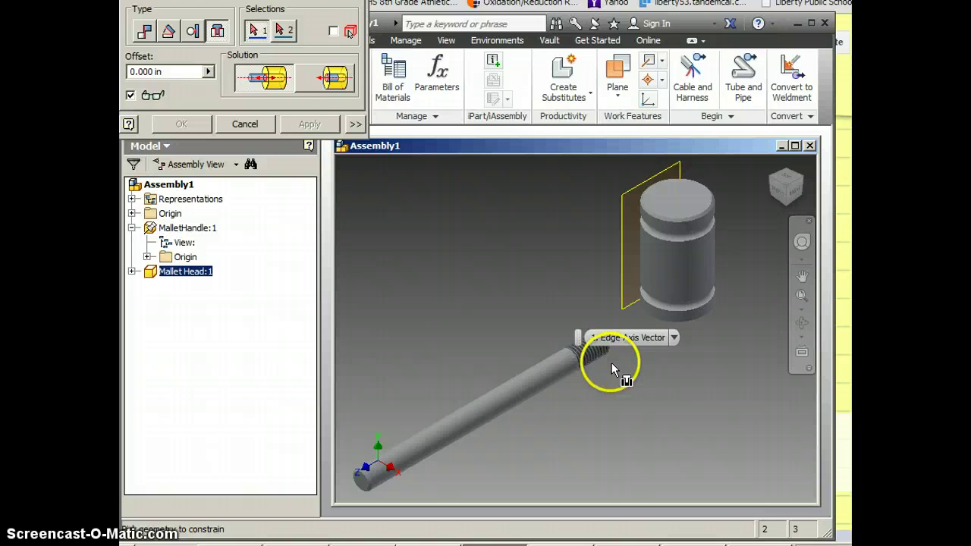
{"action": "left_click", "coordinate": [610, 351]}
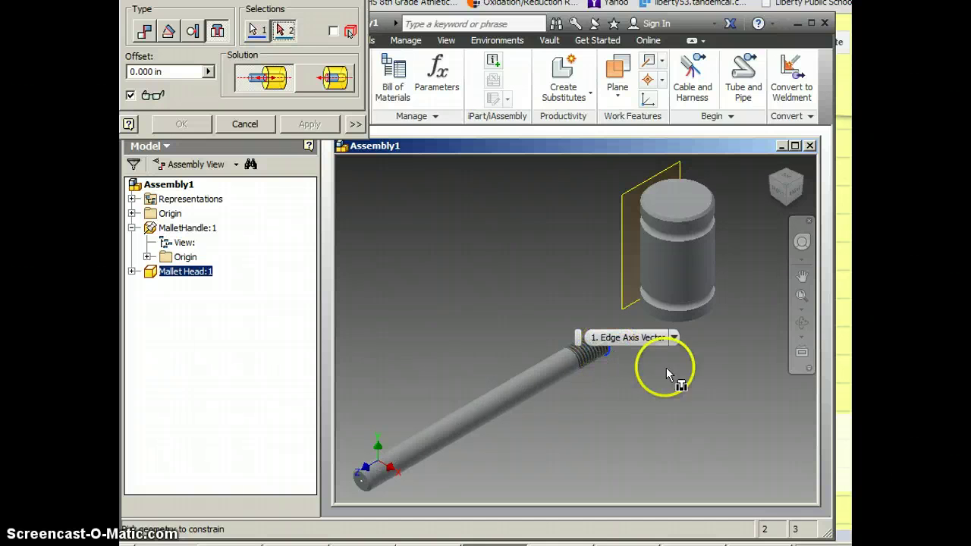
{"action": "left_click", "coordinate": [801, 322]}
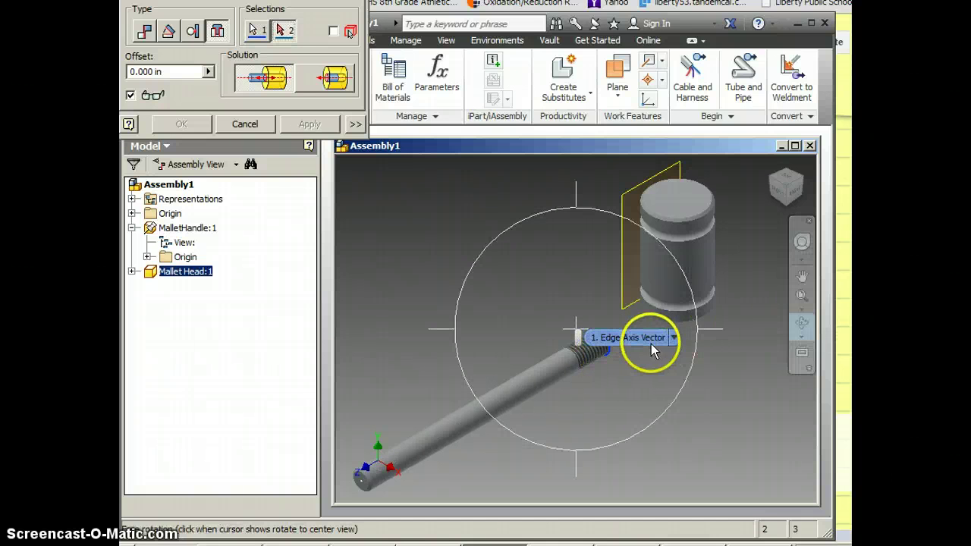
{"action": "left_click_drag", "start_coordinate": [684, 338], "coordinate": [704, 331]}
{"action": "right_click", "coordinate": [718, 289]}
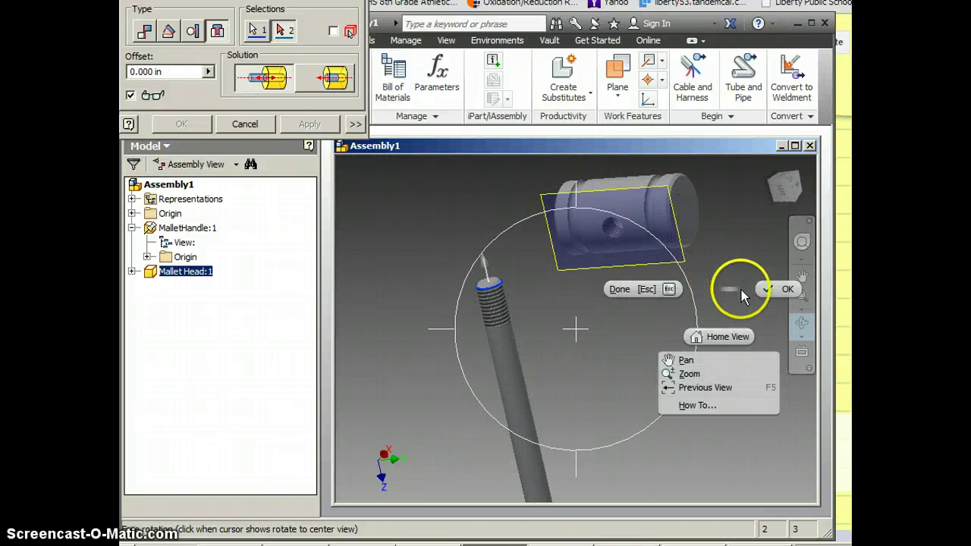
{"action": "left_click", "coordinate": [767, 291]}
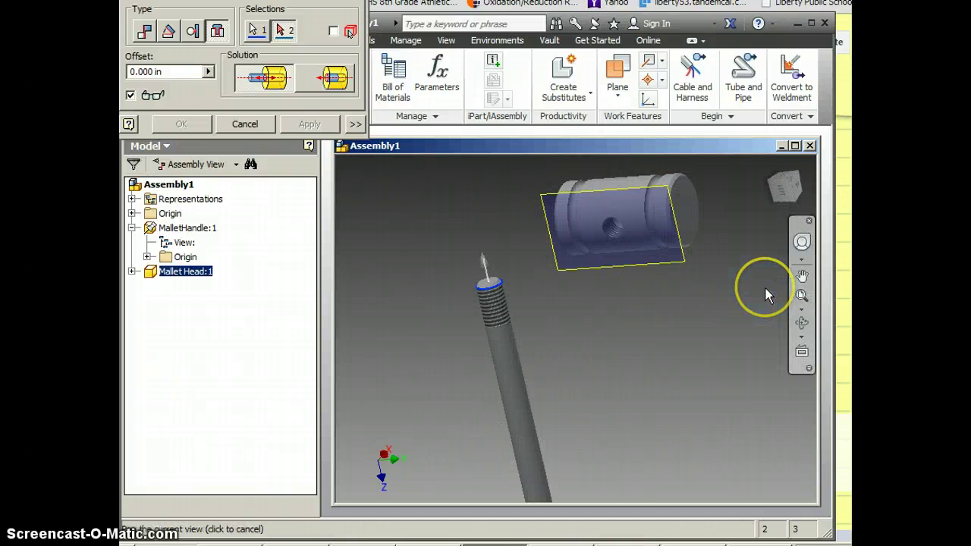
Step: Pick the mallet head's hole as the Insert constraint's second reference
{"action": "left_click", "coordinate": [616, 231]}
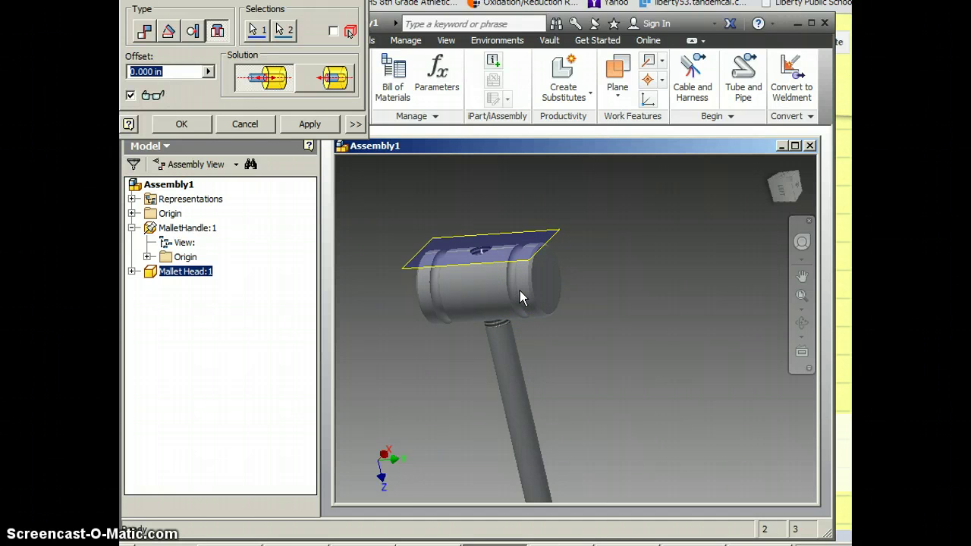
{"action": "left_click", "coordinate": [801, 321]}
{"action": "left_click_drag", "start_coordinate": [542, 317], "coordinate": [675, 249]}
{"action": "right_click", "coordinate": [730, 251]}
{"action": "key", "text": "Escape"}
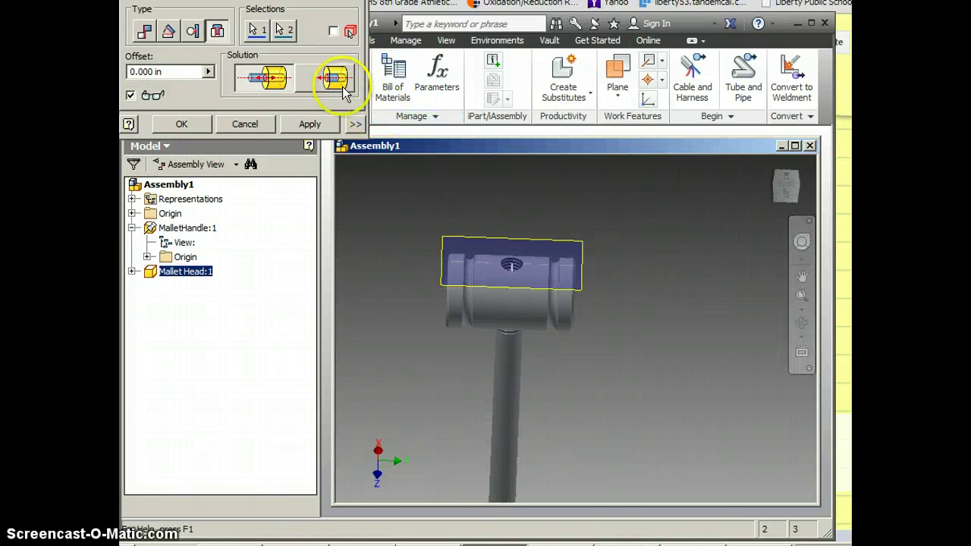
Step: Flip the insert direction and tilt the view to check the seated head
{"action": "left_click", "coordinate": [332, 79]}
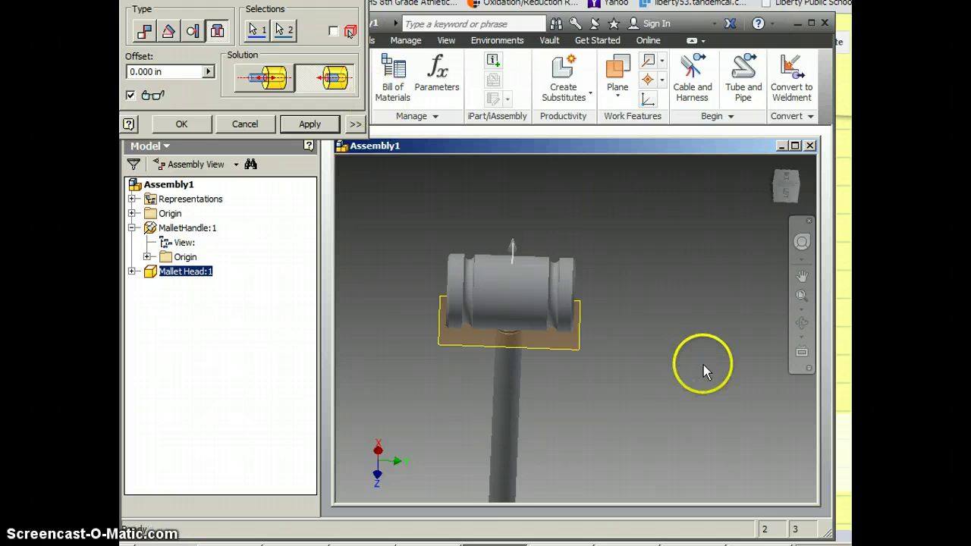
{"action": "middle_click_drag", "start_coordinate": [514, 374], "coordinate": [531, 285]}
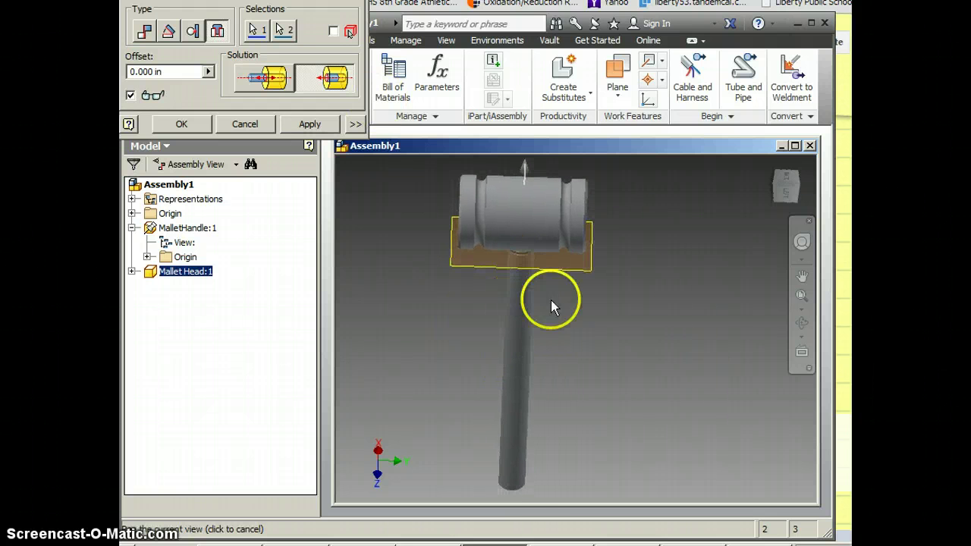
{"action": "left_click", "coordinate": [802, 324]}
{"action": "left_click_drag", "start_coordinate": [571, 447], "coordinate": [675, 467]}
{"action": "left_click_drag", "start_coordinate": [613, 284], "coordinate": [624, 336]}
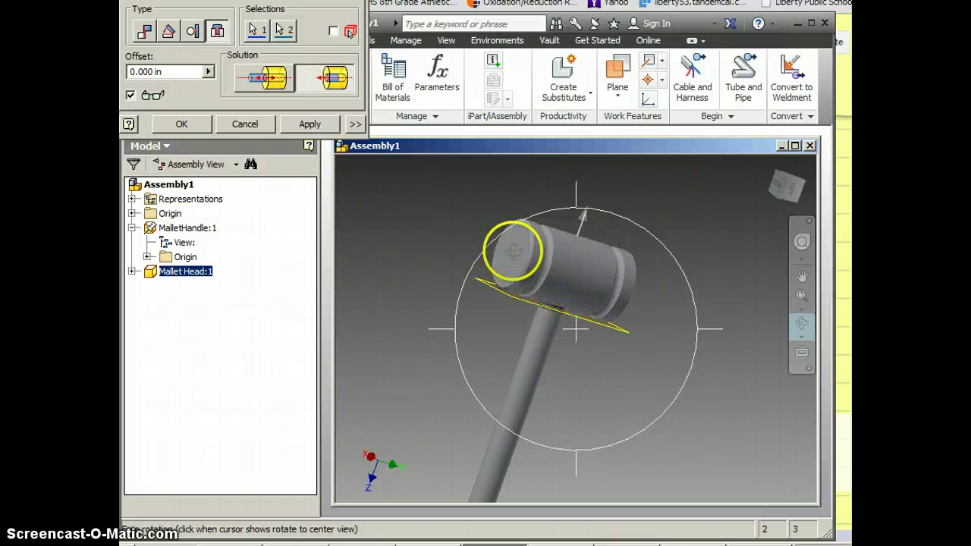
Step: Apply Insert:1, spin the head around the handle, then minimize Assembly1's window
{"action": "left_click", "coordinate": [201, 123]}
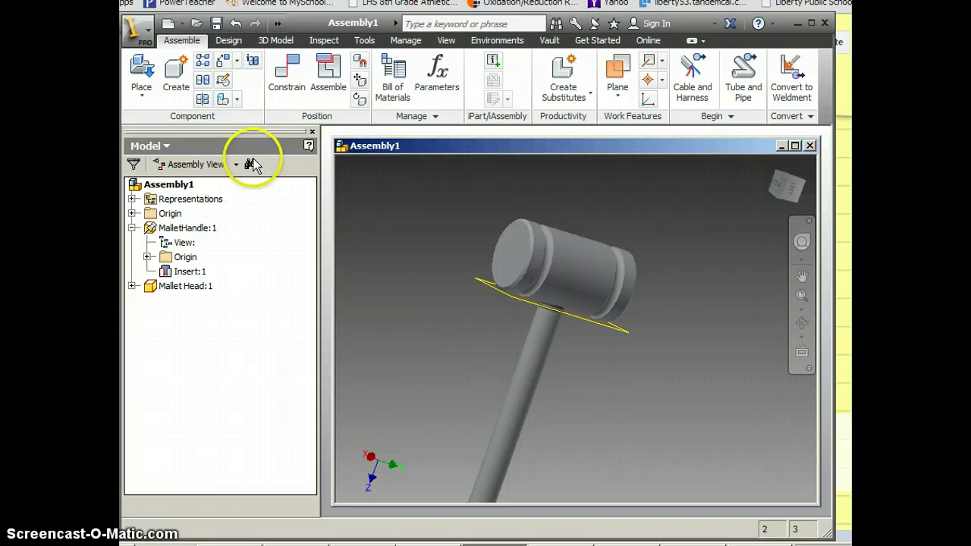
{"action": "mouse_move", "coordinate": [574, 271]}
{"action": "left_mouse_down"}
{"action": "mouse_move", "coordinate": [574, 245]}
{"action": "mouse_move", "coordinate": [541, 245]}
{"action": "mouse_move", "coordinate": [618, 275]}
{"action": "mouse_move", "coordinate": [529, 217]}
{"action": "mouse_move", "coordinate": [577, 298]}
{"action": "mouse_move", "coordinate": [572, 241]}
{"action": "mouse_move", "coordinate": [574, 310]}
{"action": "mouse_move", "coordinate": [591, 264]}
{"action": "left_mouse_up"}
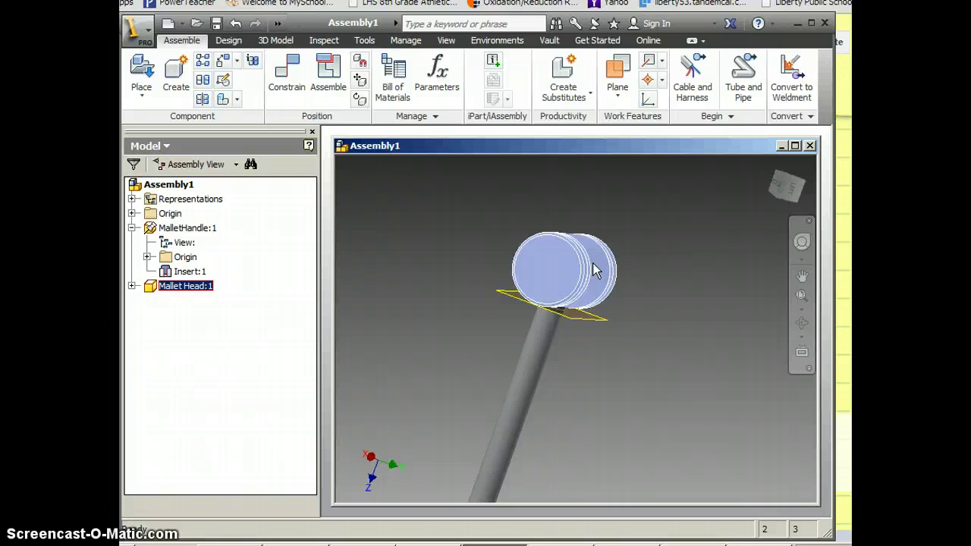
{"action": "left_click", "coordinate": [781, 147]}
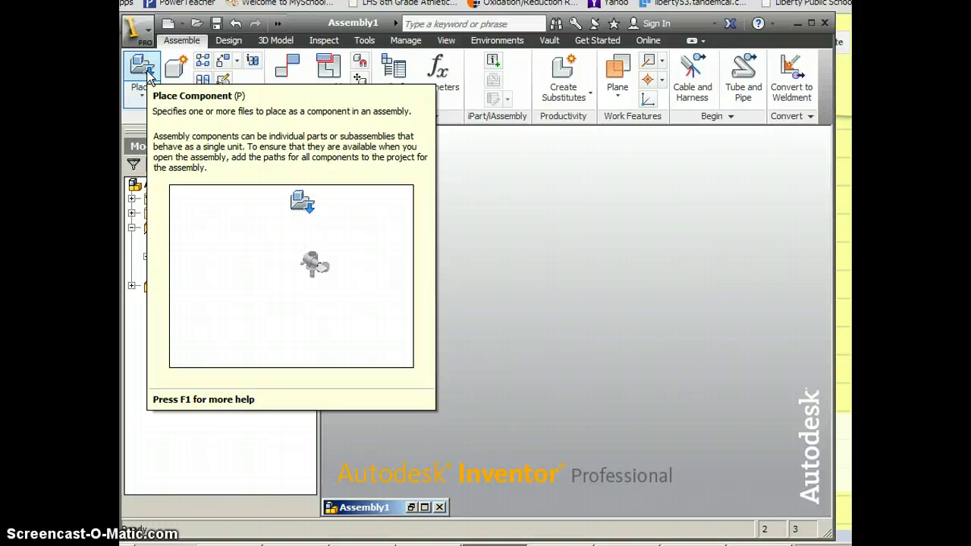
{"action": "left_click", "coordinate": [141, 123]}
Step: Start a new Standard.iam assembly and place one Pegboard Top
{"action": "left_click", "coordinate": [470, 250]}
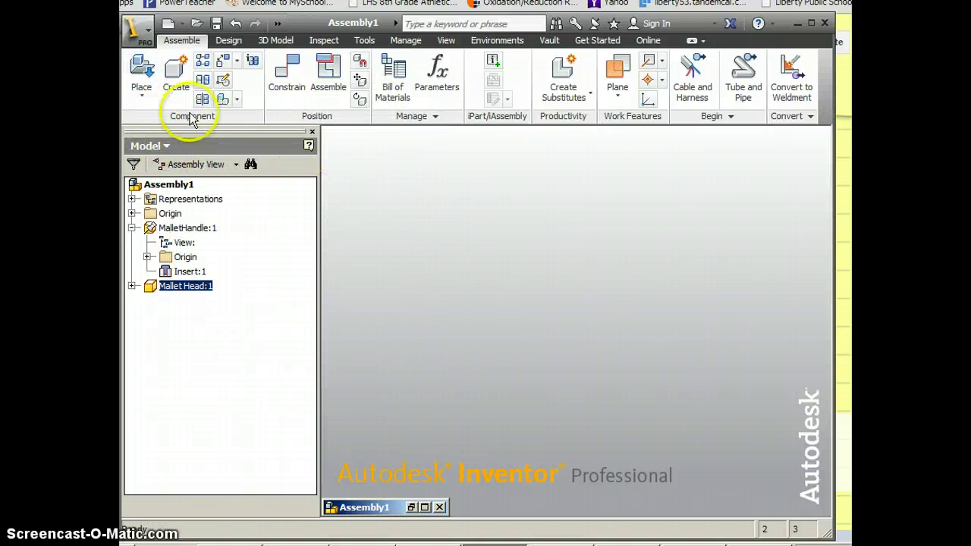
{"action": "left_click", "coordinate": [169, 25]}
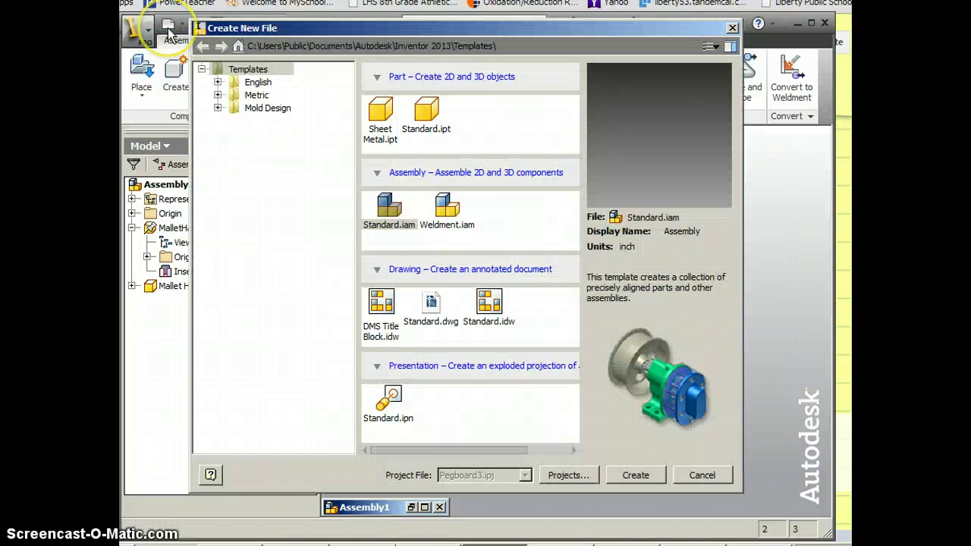
{"action": "double_click", "coordinate": [371, 218]}
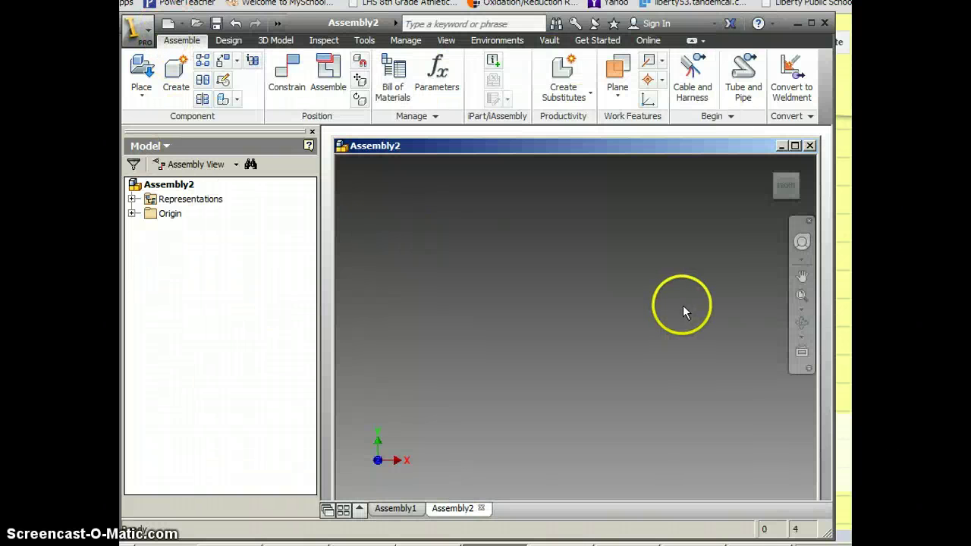
{"action": "left_click", "coordinate": [144, 70]}
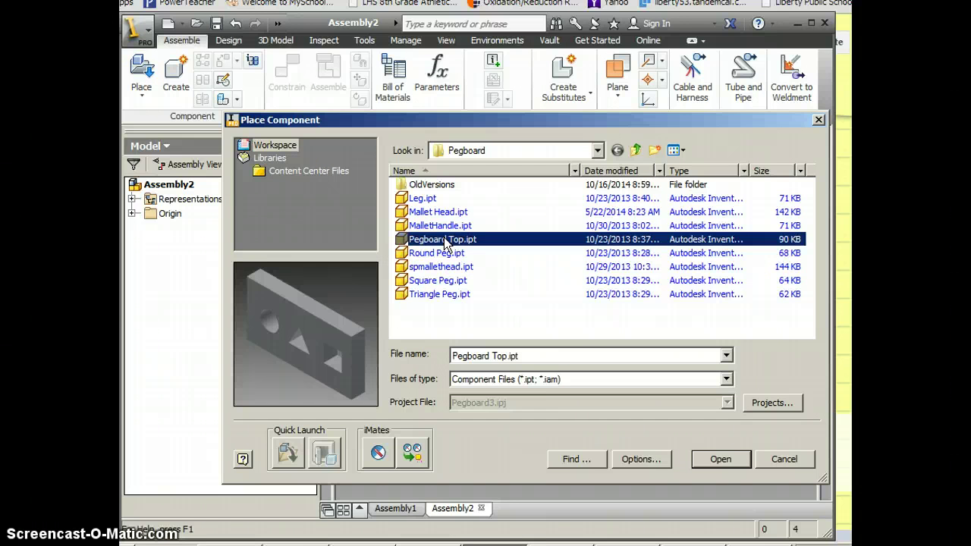
{"action": "left_click", "coordinate": [721, 461]}
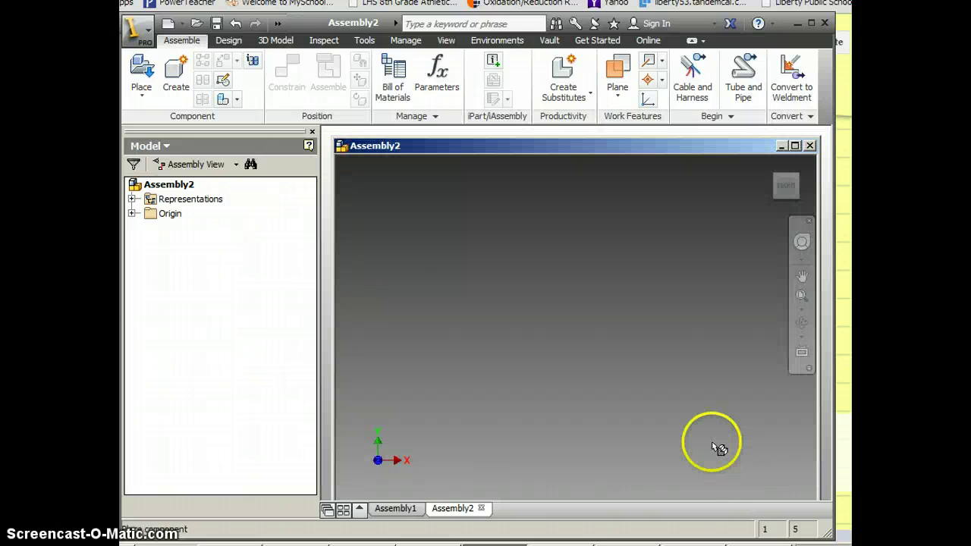
{"action": "left_click", "coordinate": [568, 336]}
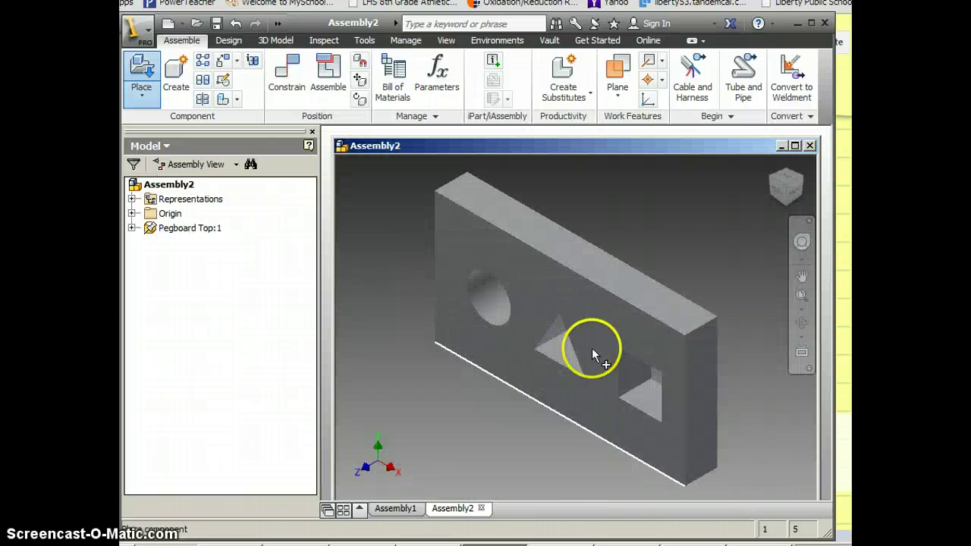
{"action": "right_click", "coordinate": [450, 393]}
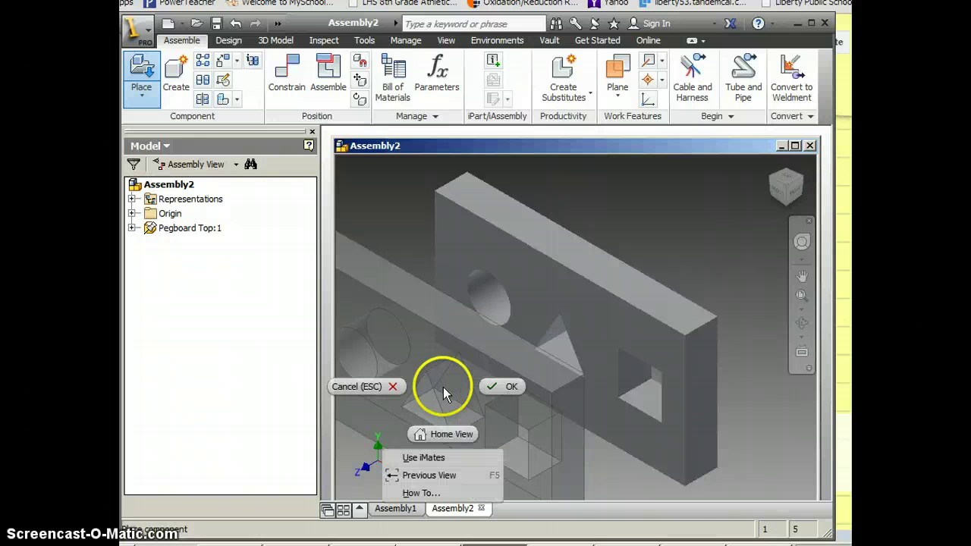
{"action": "left_click", "coordinate": [497, 386]}
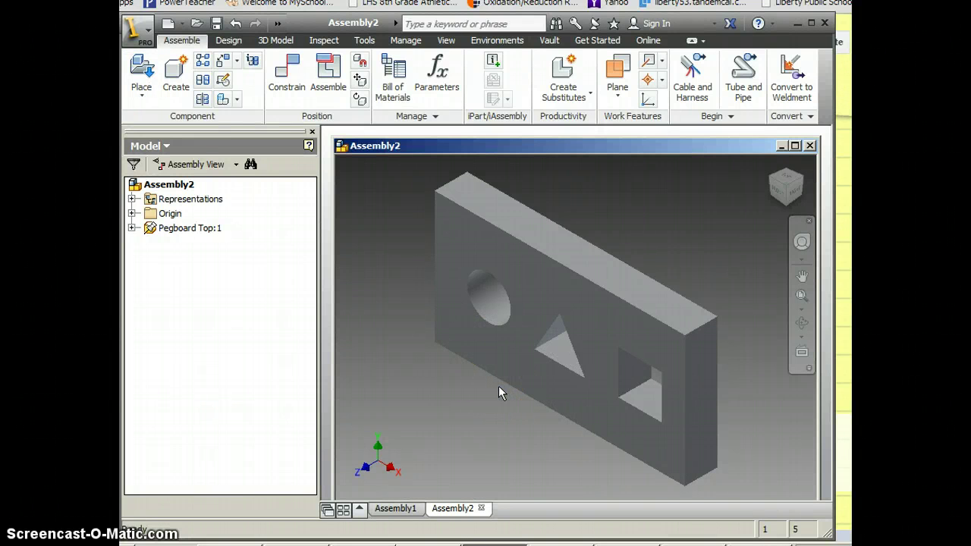
Step: Place two Leg parts, one left and one right of the pegboard
{"action": "left_click", "coordinate": [141, 85]}
{"action": "left_click", "coordinate": [154, 126]}
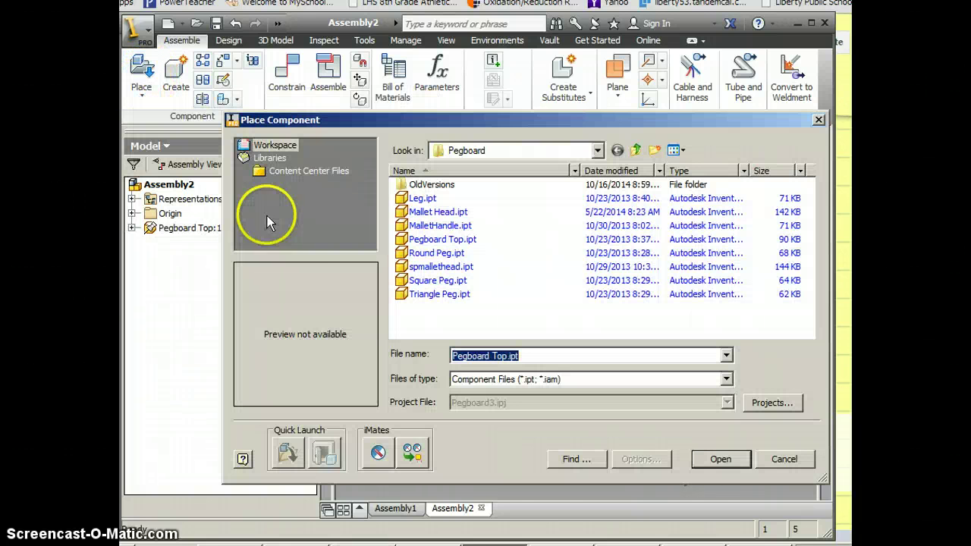
{"action": "left_click", "coordinate": [422, 198]}
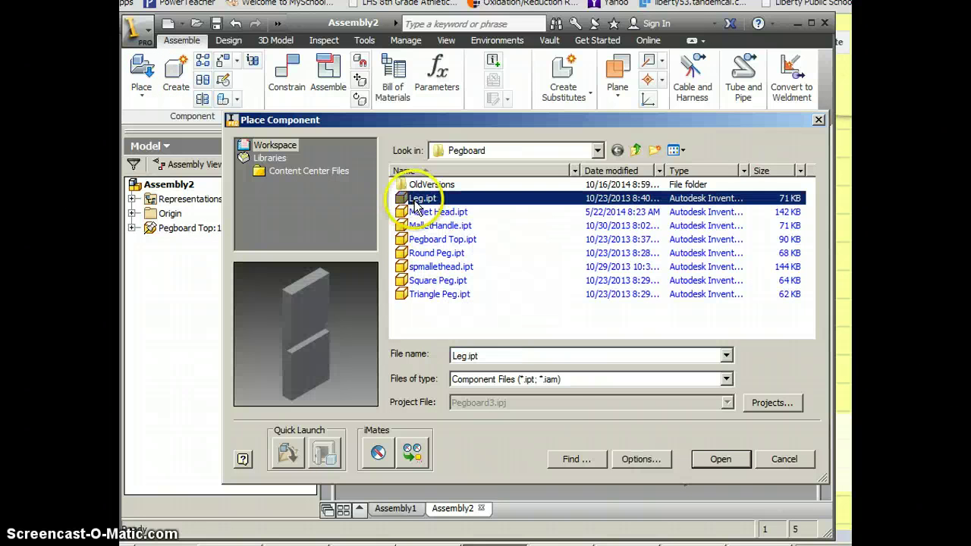
{"action": "left_click", "coordinate": [718, 459]}
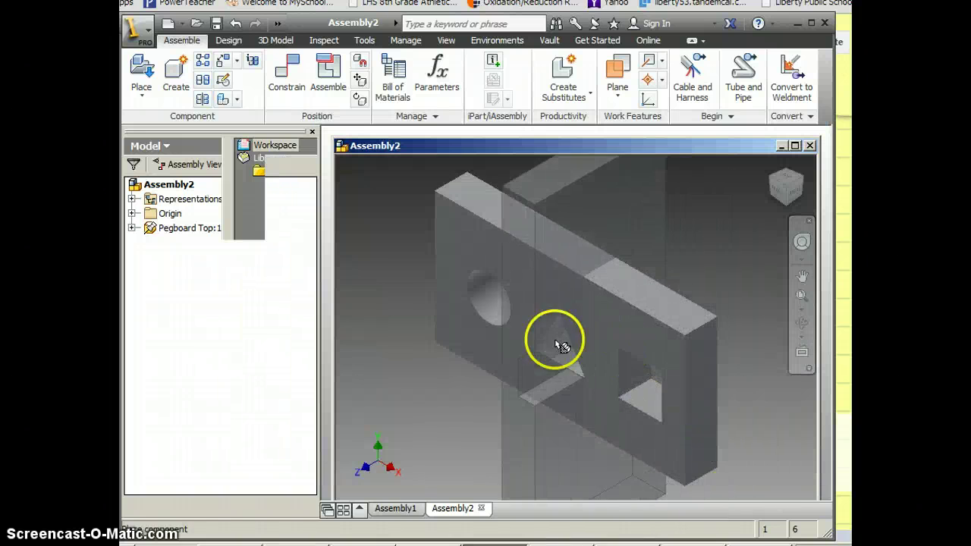
{"action": "left_click", "coordinate": [365, 280]}
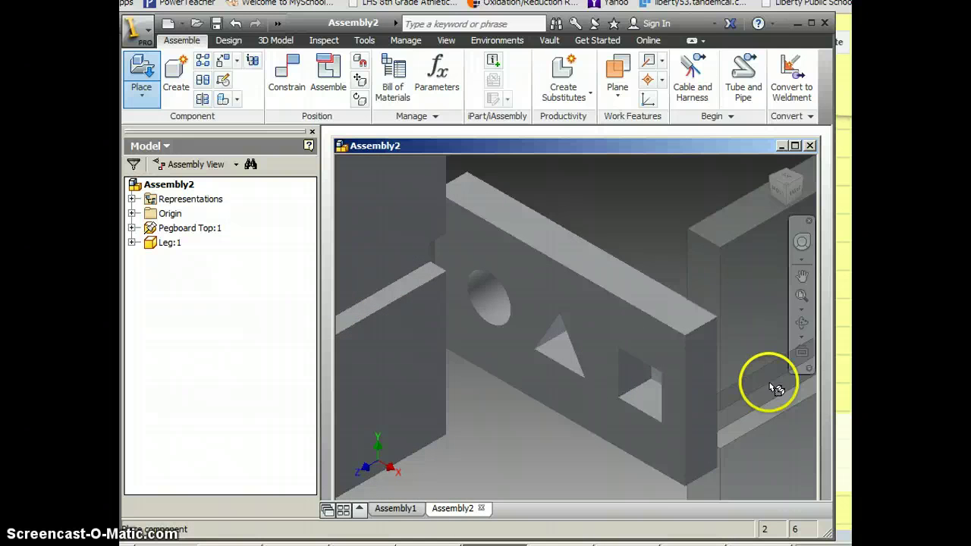
{"action": "left_click", "coordinate": [767, 383]}
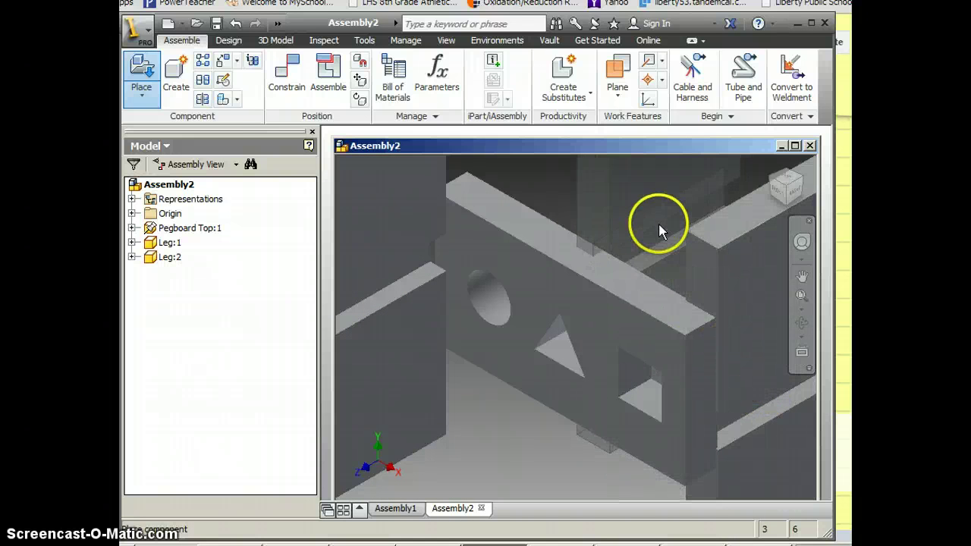
{"action": "right_click", "coordinate": [691, 226]}
{"action": "left_click", "coordinate": [718, 223]}
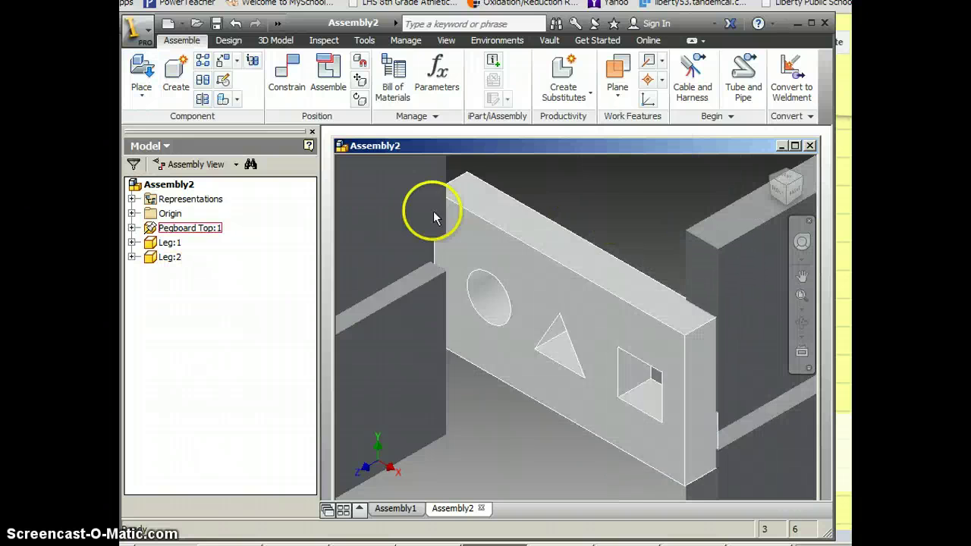
Step: Place one Round Peg below the pegboard
{"action": "left_click", "coordinate": [148, 72]}
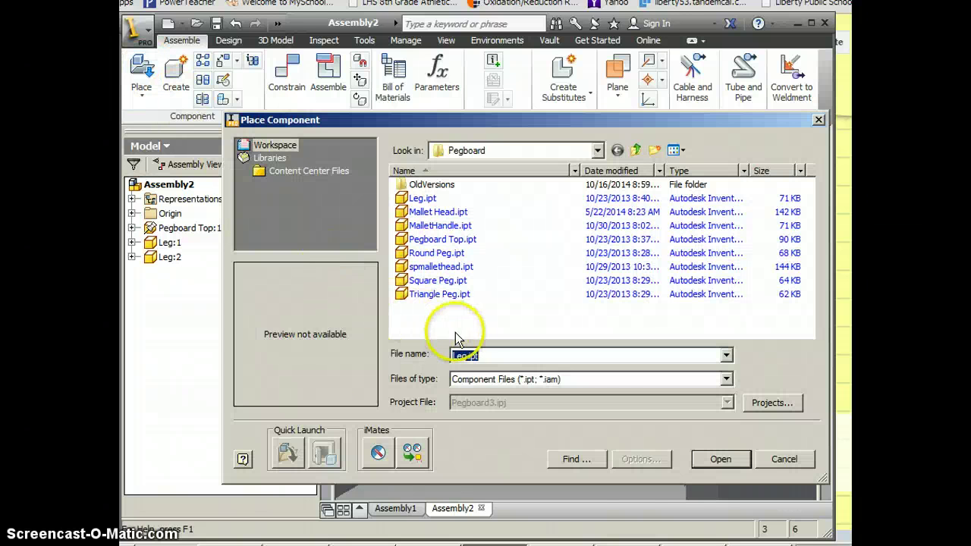
{"action": "left_click", "coordinate": [438, 253]}
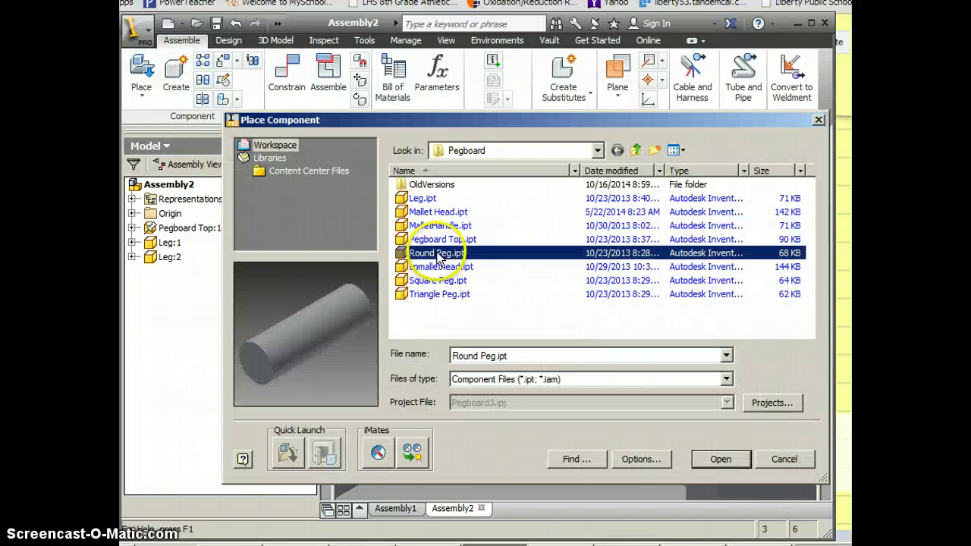
{"action": "left_click", "coordinate": [729, 459]}
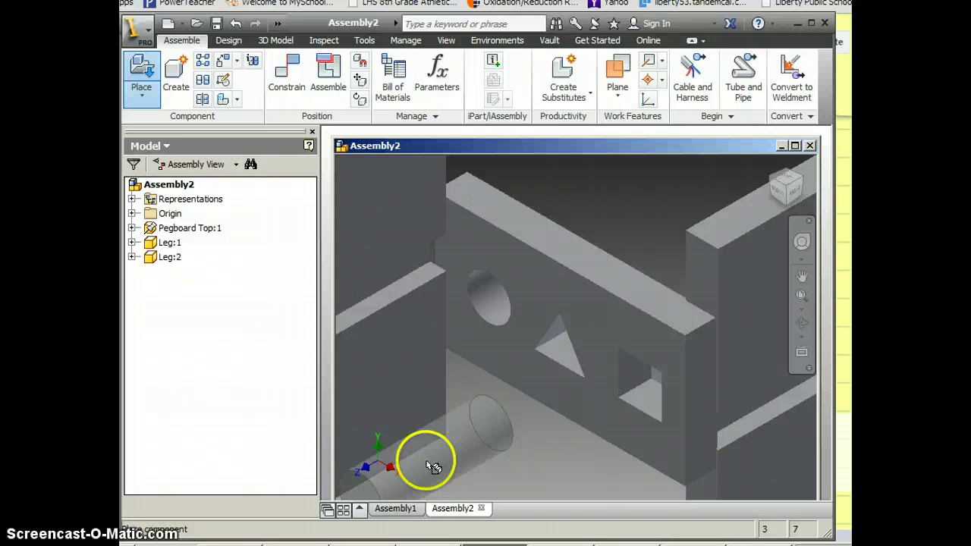
{"action": "left_click", "coordinate": [427, 465]}
{"action": "right_click", "coordinate": [438, 368]}
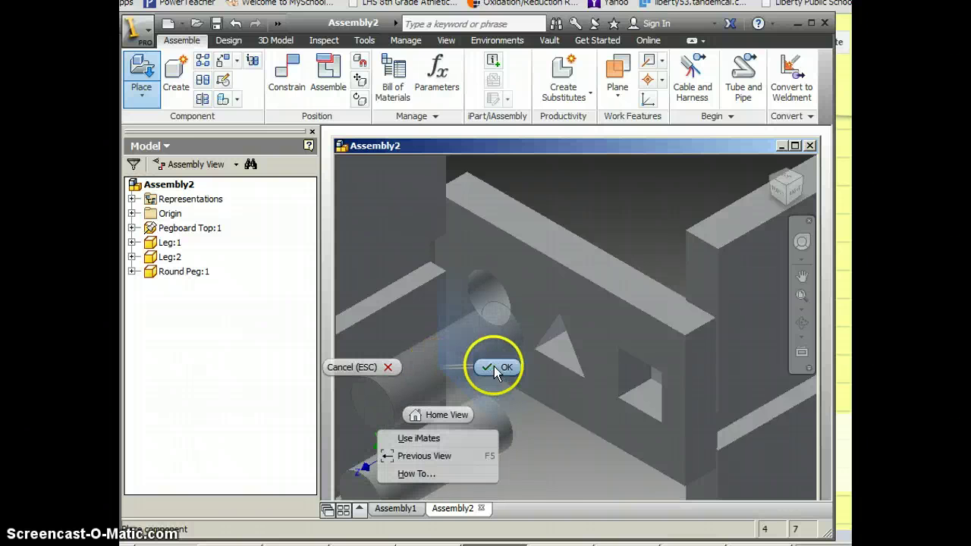
{"action": "left_click", "coordinate": [493, 366]}
Step: Place one Square Peg in front of the pegboard
{"action": "left_click", "coordinate": [141, 76]}
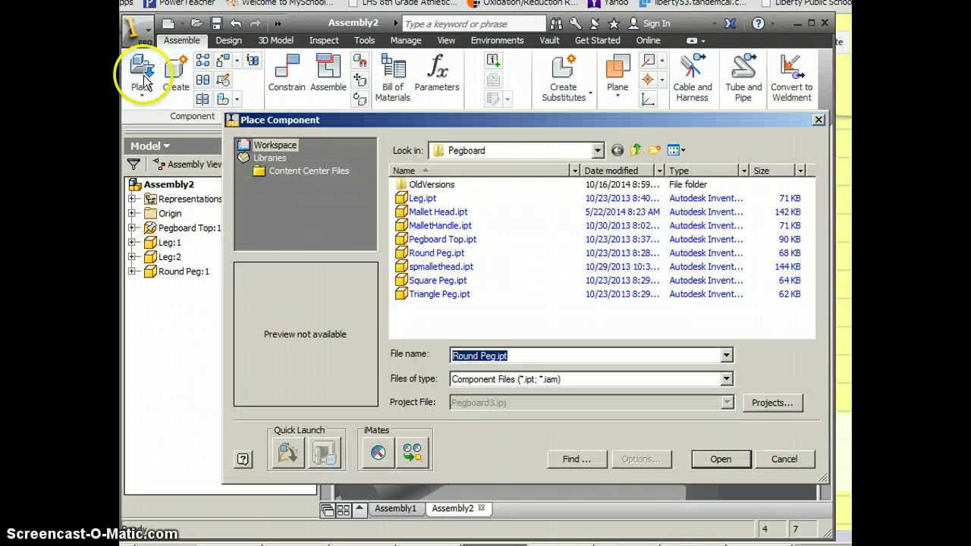
{"action": "left_click", "coordinate": [437, 280]}
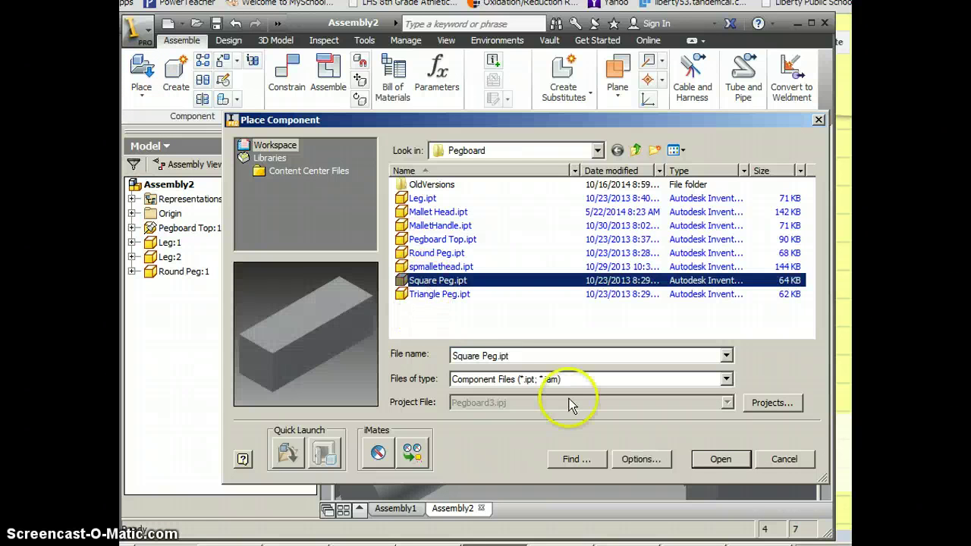
{"action": "left_click", "coordinate": [720, 459]}
{"action": "left_click", "coordinate": [560, 454]}
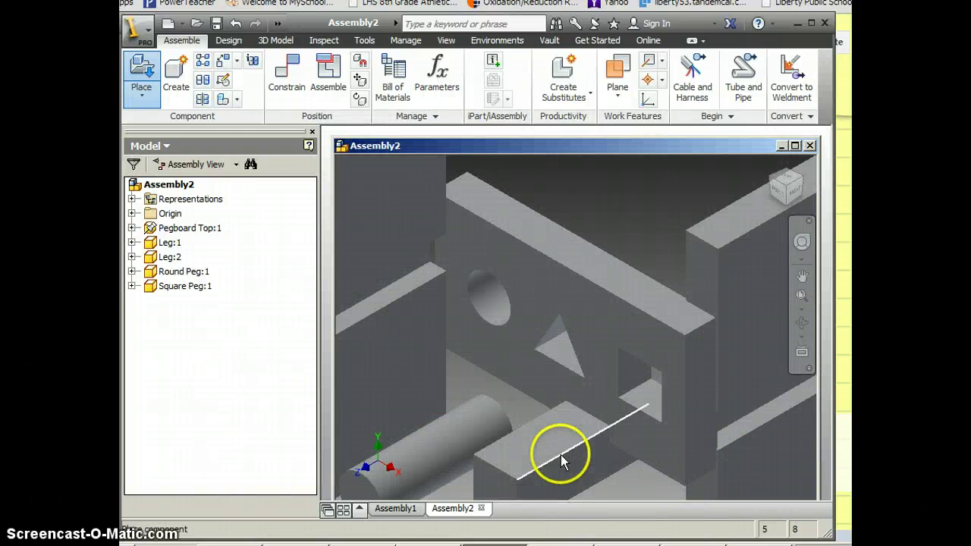
{"action": "right_click", "coordinate": [559, 455]}
{"action": "left_click", "coordinate": [619, 453]}
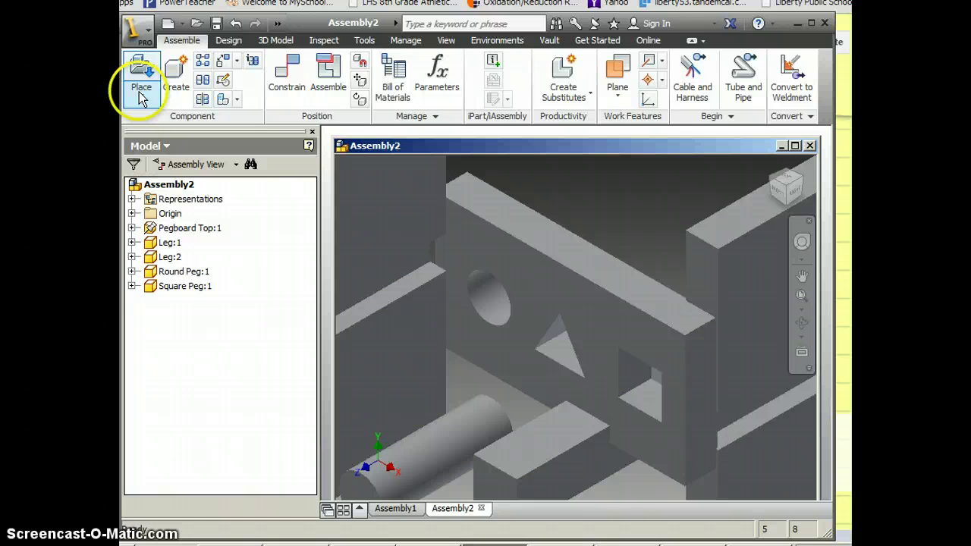
Step: Place one Triangle Peg into the assembly
{"action": "left_click", "coordinate": [140, 83]}
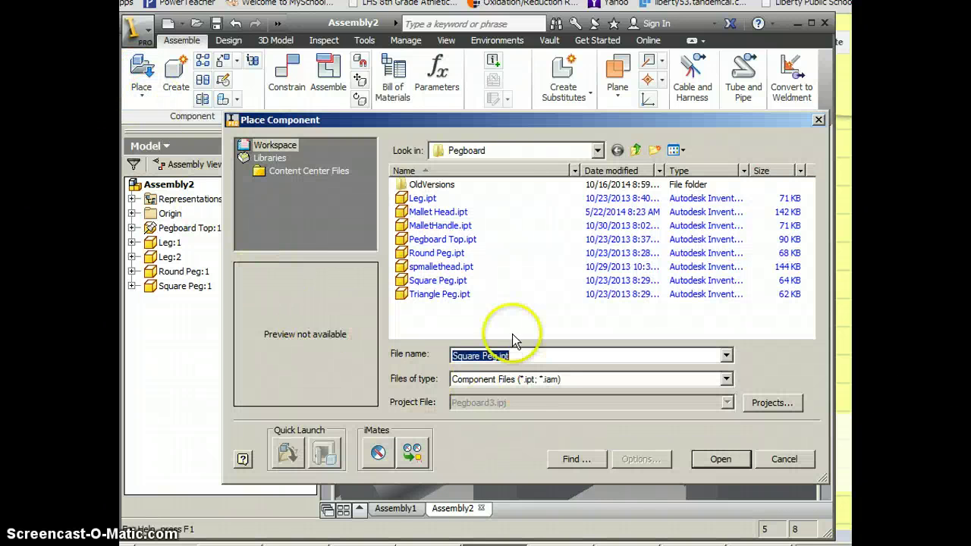
{"action": "left_click", "coordinate": [439, 293]}
{"action": "left_click", "coordinate": [718, 459]}
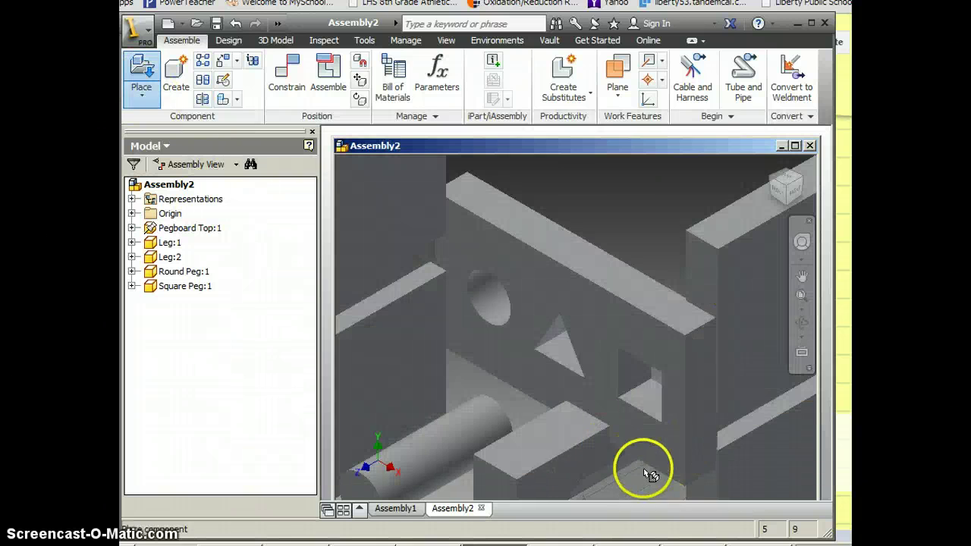
{"action": "left_click", "coordinate": [637, 472]}
{"action": "right_click", "coordinate": [635, 470]}
{"action": "left_click", "coordinate": [692, 470]}
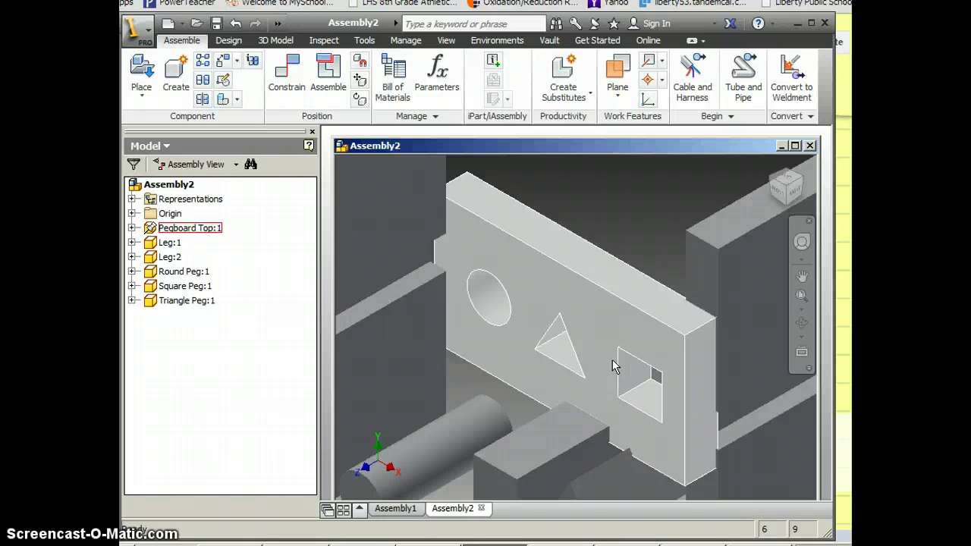
{"action": "left_click", "coordinate": [620, 406]}
{"action": "scroll", "coordinate": [532, 349], "scroll_direction": "up", "scroll_amount": 2}
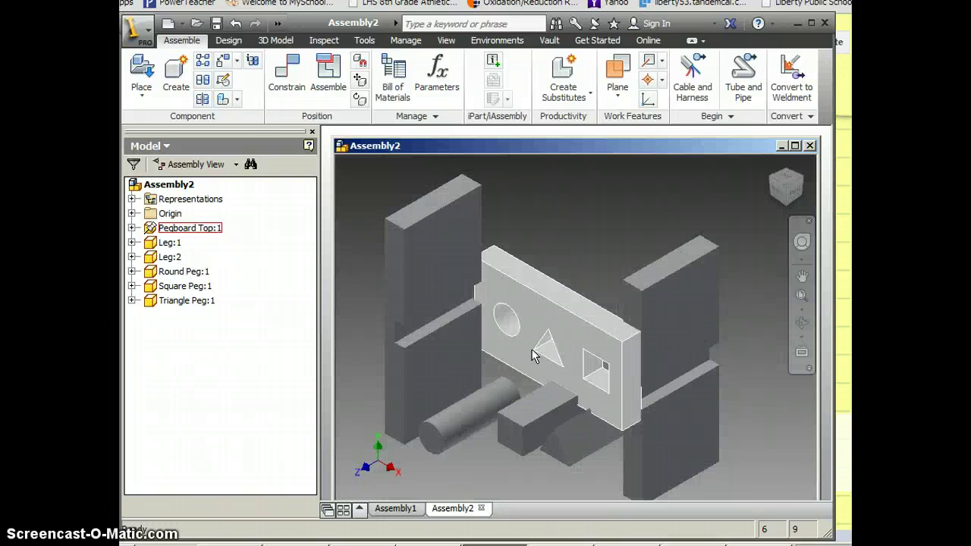
{"action": "left_click", "coordinate": [531, 353]}
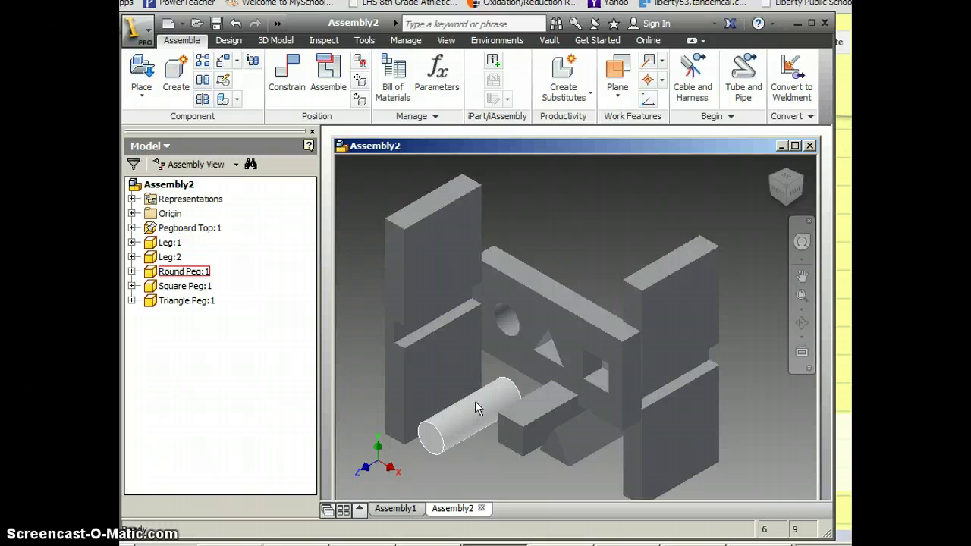
{"action": "left_click_drag", "start_coordinate": [474, 409], "coordinate": [288, 84]}
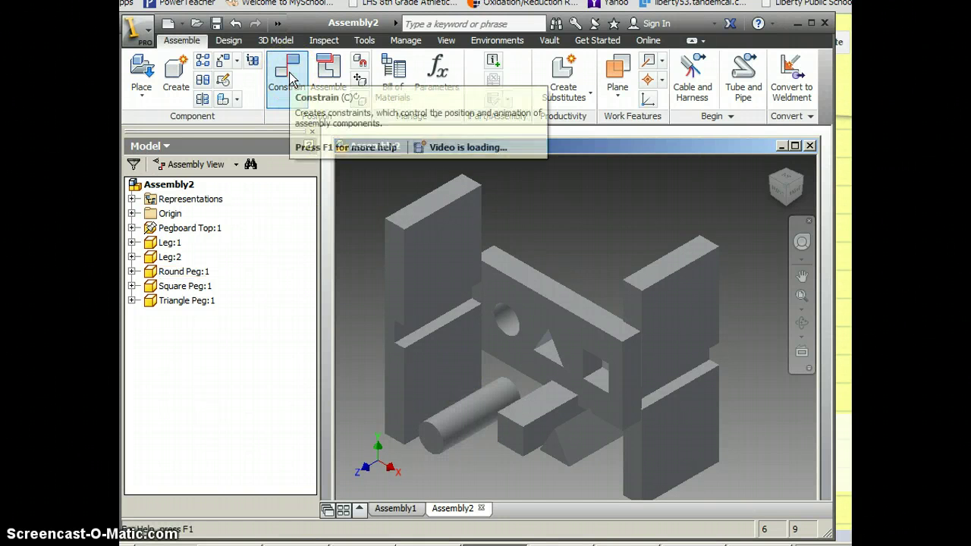
Step: Mate the round peg's axis to the pegboard top's round hole axis
{"action": "left_click", "coordinate": [290, 80]}
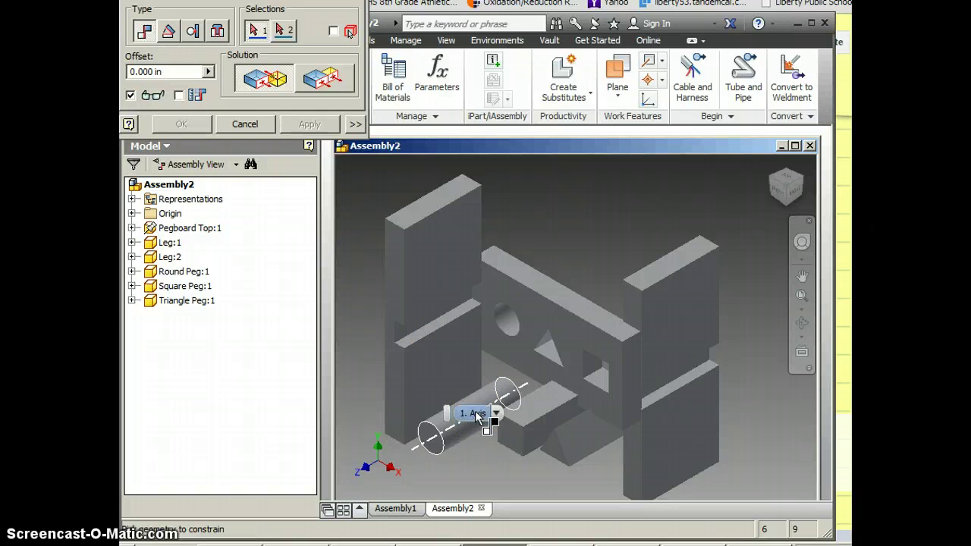
{"action": "left_click", "coordinate": [447, 416]}
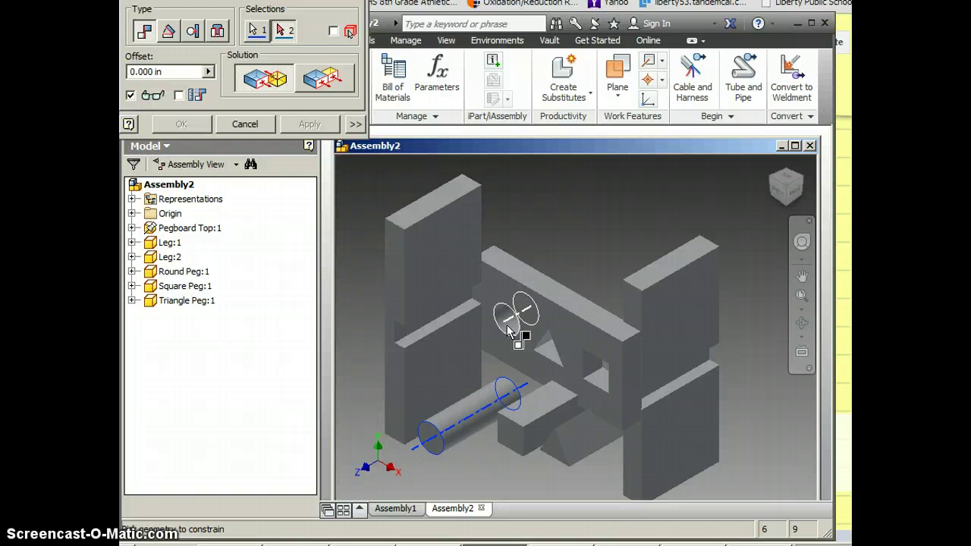
{"action": "mouse_move", "coordinate": [507, 324]}
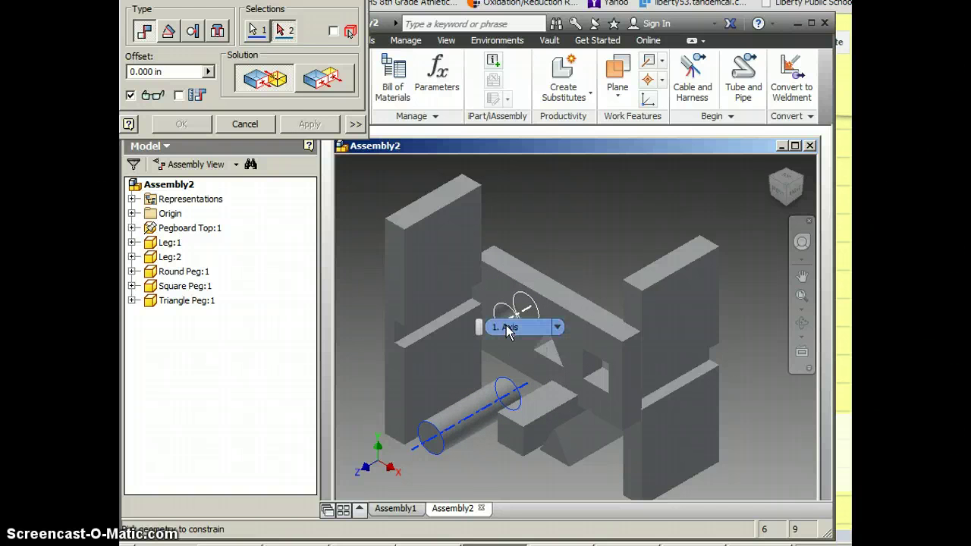
{"action": "left_click", "coordinate": [506, 327]}
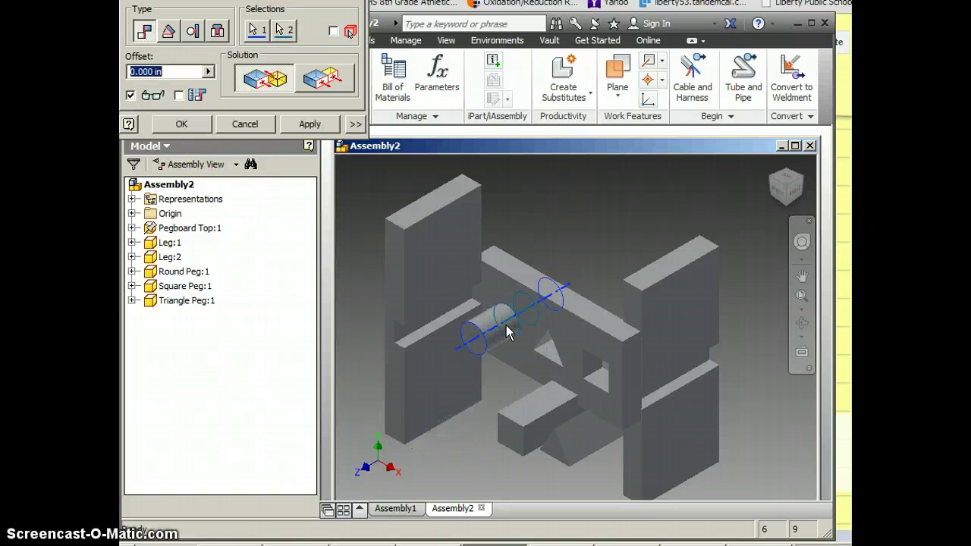
{"action": "left_click", "coordinate": [182, 125]}
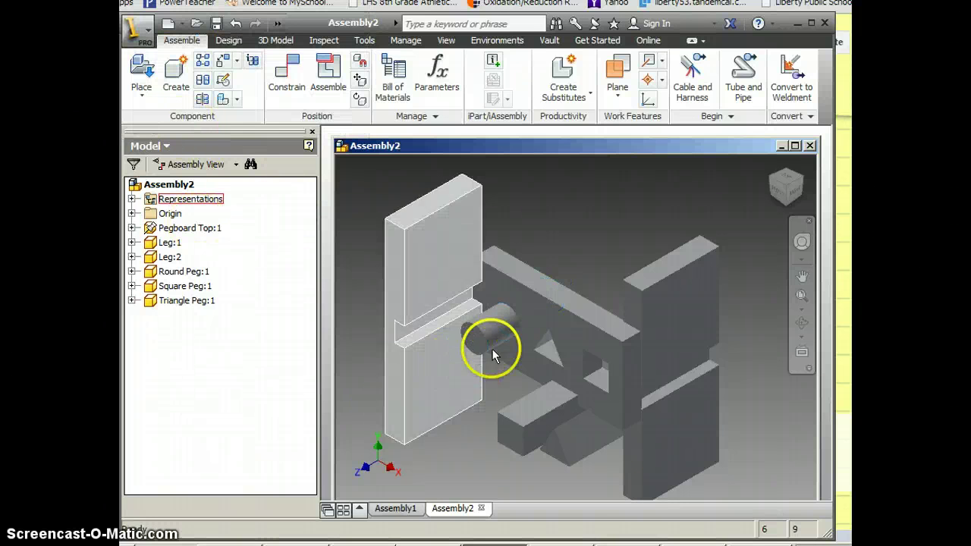
Step: Drag the round peg, Leg:1, Leg:2 and the triangle peg away from the pegboard
{"action": "left_click_drag", "start_coordinate": [491, 335], "coordinate": [497, 405]}
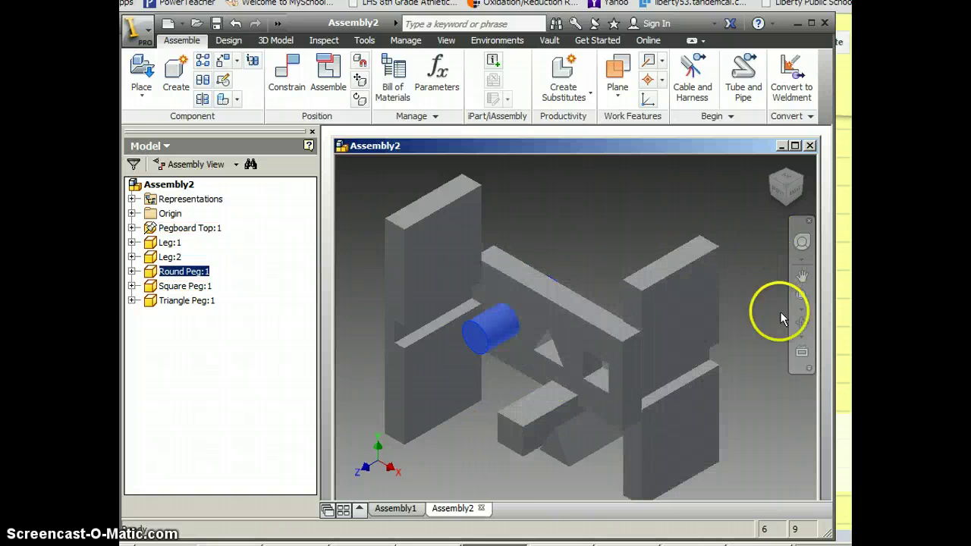
{"action": "left_click_drag", "start_coordinate": [472, 262], "coordinate": [340, 195]}
{"action": "left_click_drag", "start_coordinate": [693, 324], "coordinate": [688, 405]}
{"action": "left_click_drag", "start_coordinate": [574, 440], "coordinate": [383, 438]}
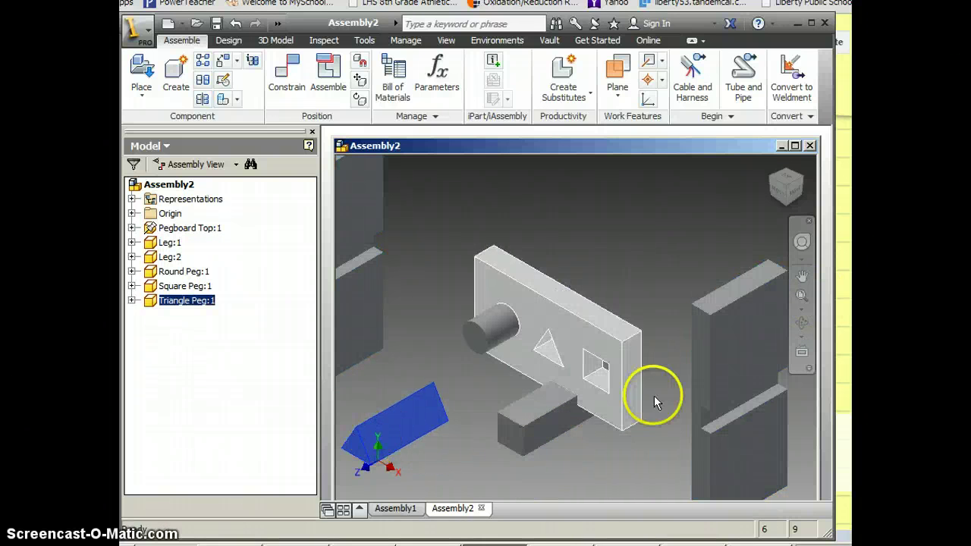
Step: Orbit the model to face the pegboard's front
{"action": "left_click", "coordinate": [801, 323]}
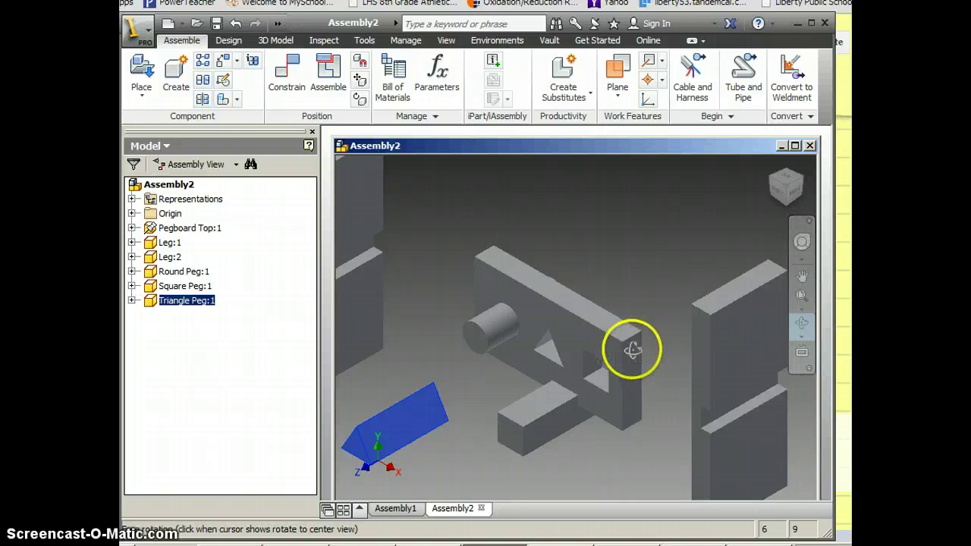
{"action": "left_click_drag", "start_coordinate": [629, 347], "coordinate": [645, 289]}
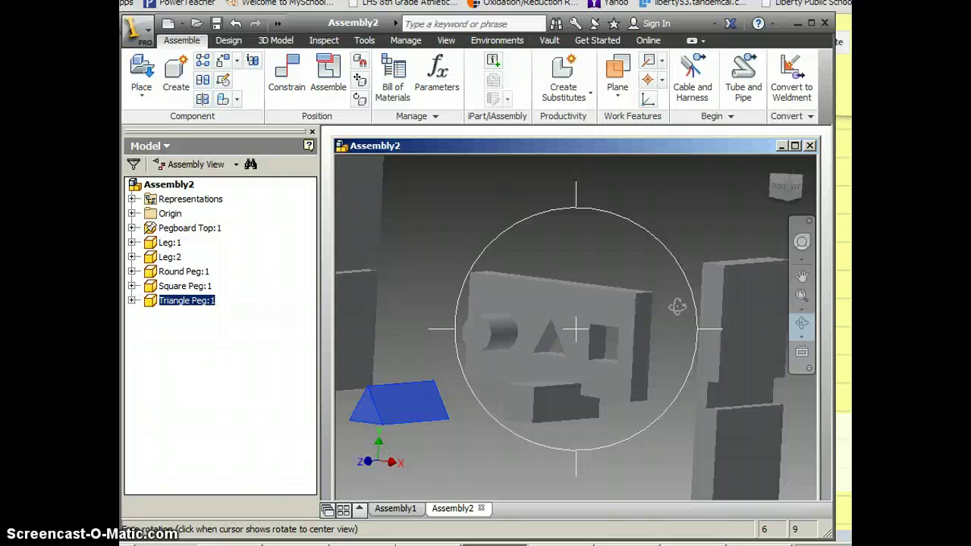
{"action": "left_click_drag", "start_coordinate": [637, 326], "coordinate": [599, 330]}
{"action": "right_click", "coordinate": [688, 187]}
{"action": "left_click", "coordinate": [722, 188]}
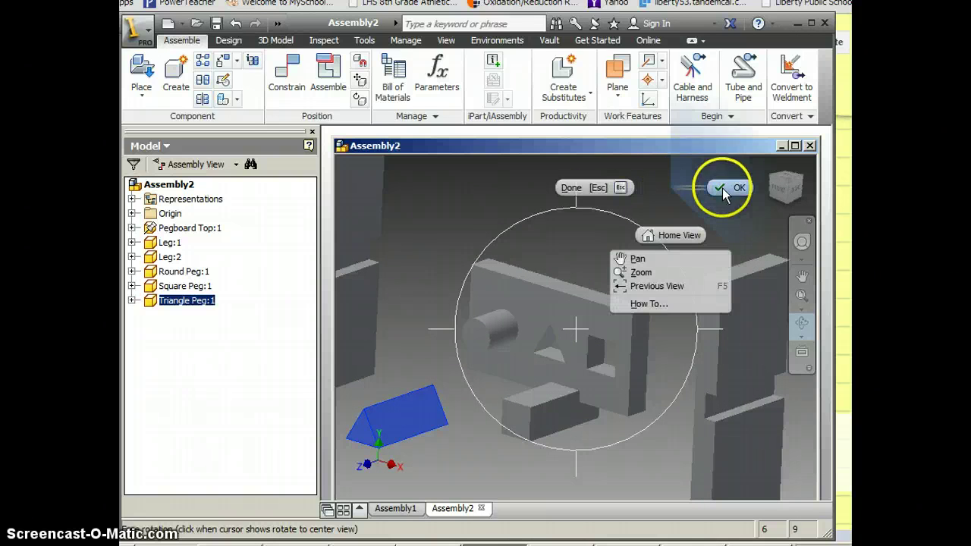
Step: Mate the square peg's top face to the square hole's face on the pegboard underside
{"action": "left_click", "coordinate": [285, 72]}
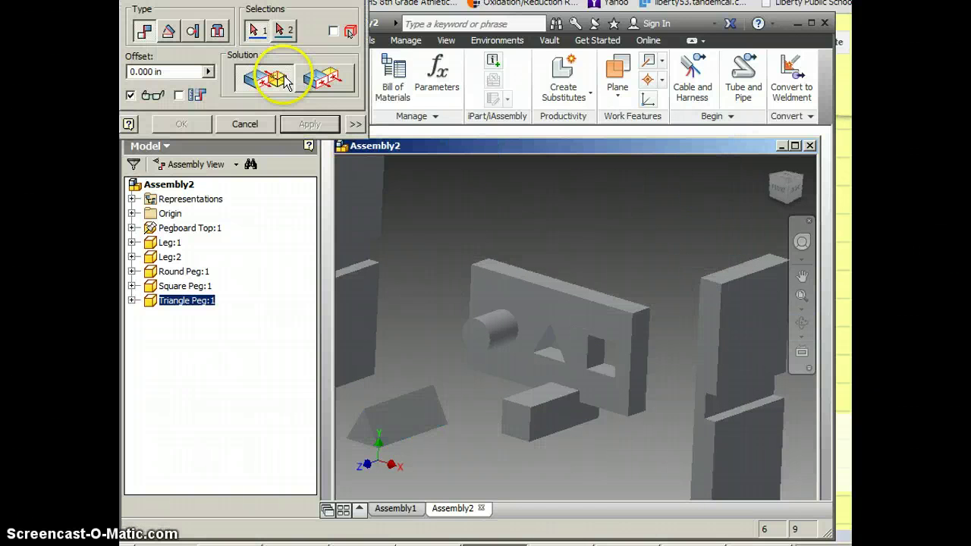
{"action": "left_click", "coordinate": [143, 32]}
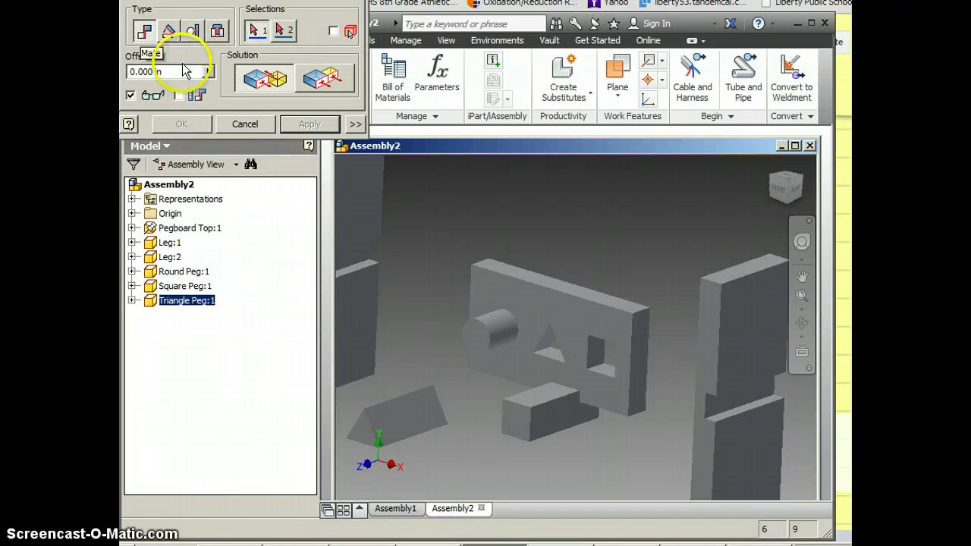
{"action": "left_click", "coordinate": [539, 398]}
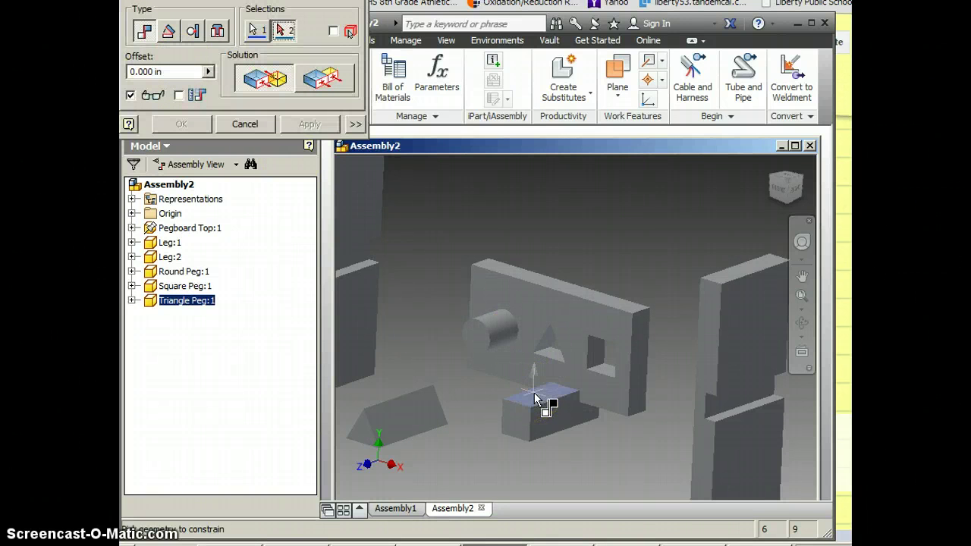
{"action": "left_click", "coordinate": [802, 325]}
{"action": "left_click_drag", "start_coordinate": [559, 341], "coordinate": [619, 351]}
{"action": "right_click", "coordinate": [625, 396]}
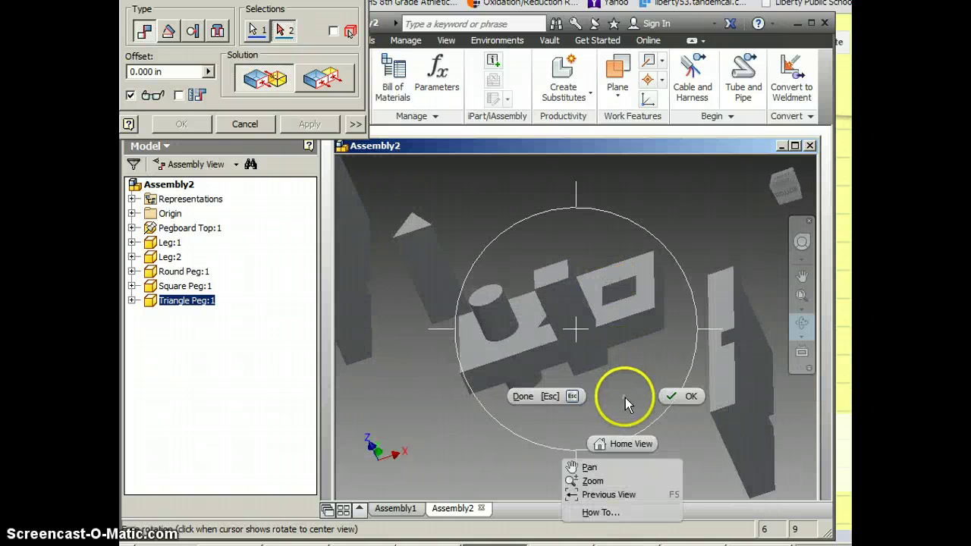
{"action": "left_click", "coordinate": [696, 398]}
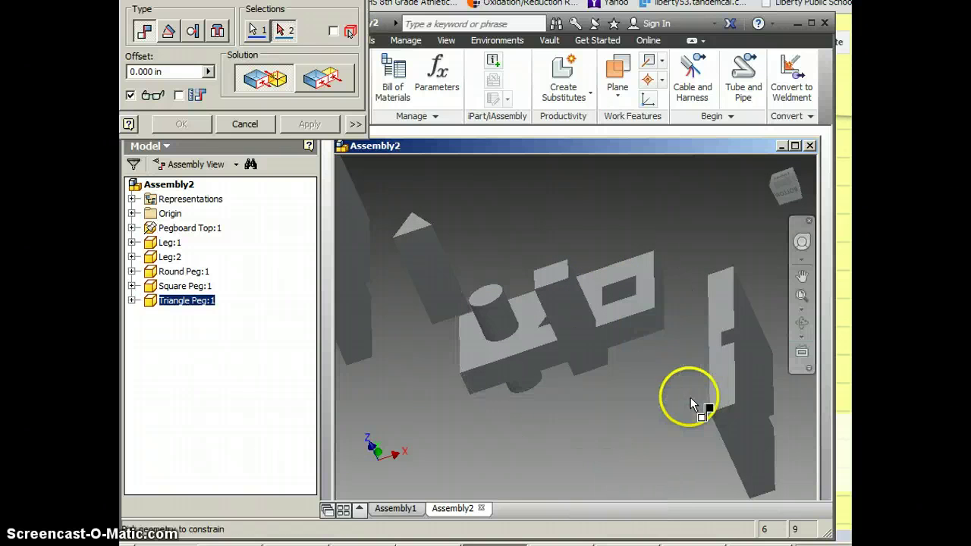
{"action": "left_click", "coordinate": [622, 292]}
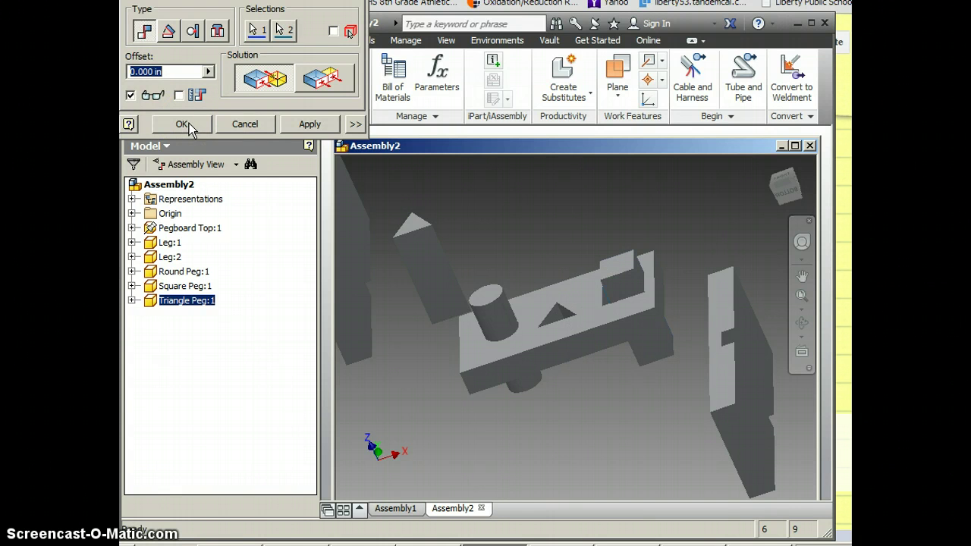
{"action": "left_click", "coordinate": [182, 125]}
Step: Drag the square peg over its hole and pick the hole's side face for a new mate
{"action": "left_click", "coordinate": [611, 267]}
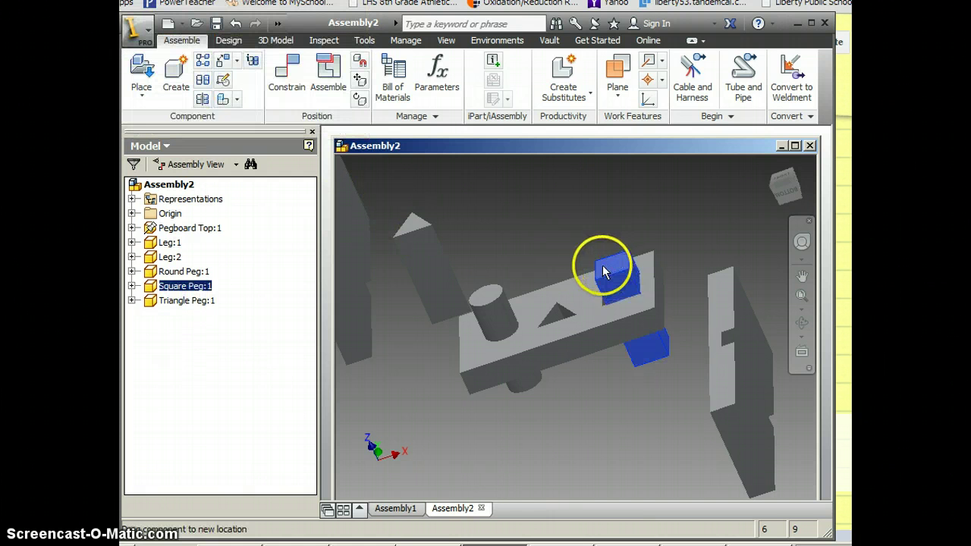
{"action": "left_click_drag", "start_coordinate": [604, 271], "coordinate": [569, 273]}
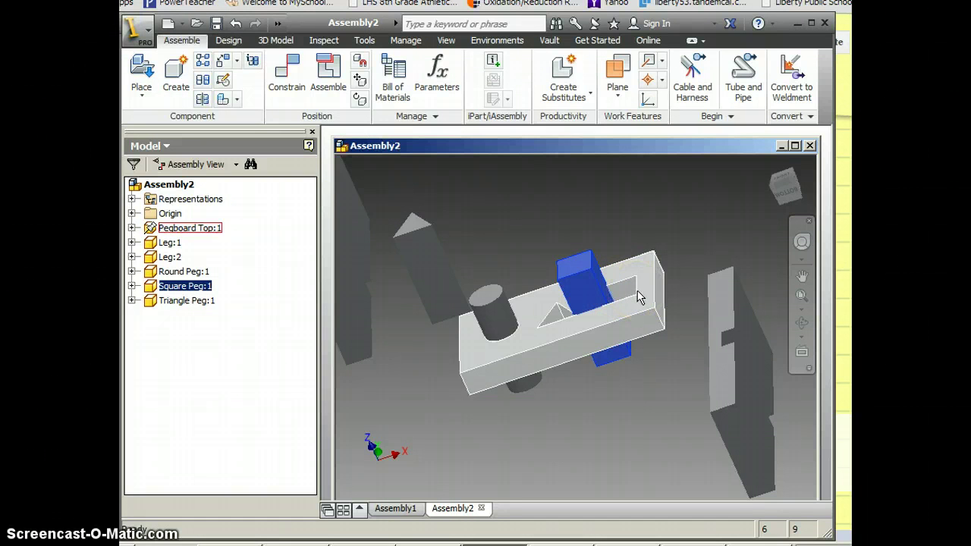
{"action": "left_click", "coordinate": [284, 79]}
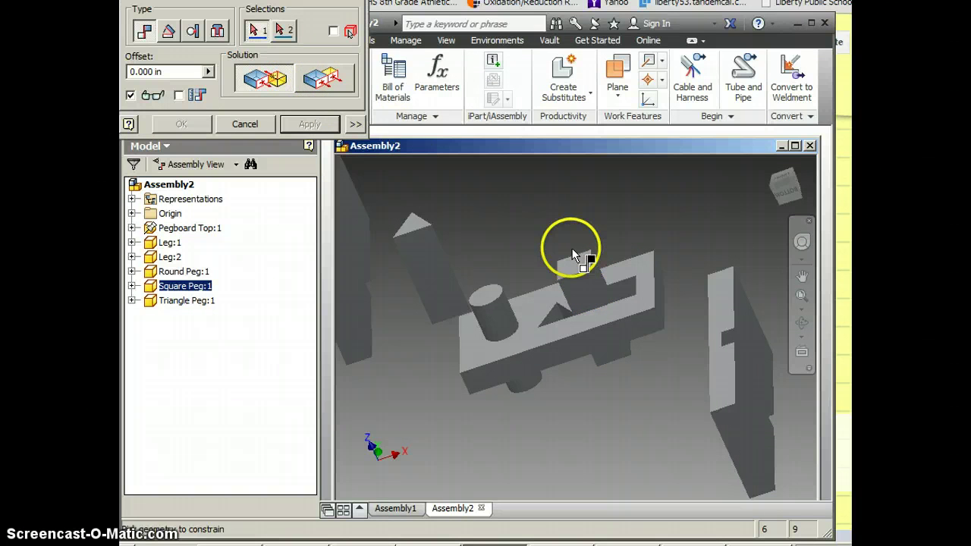
{"action": "left_click", "coordinate": [599, 278]}
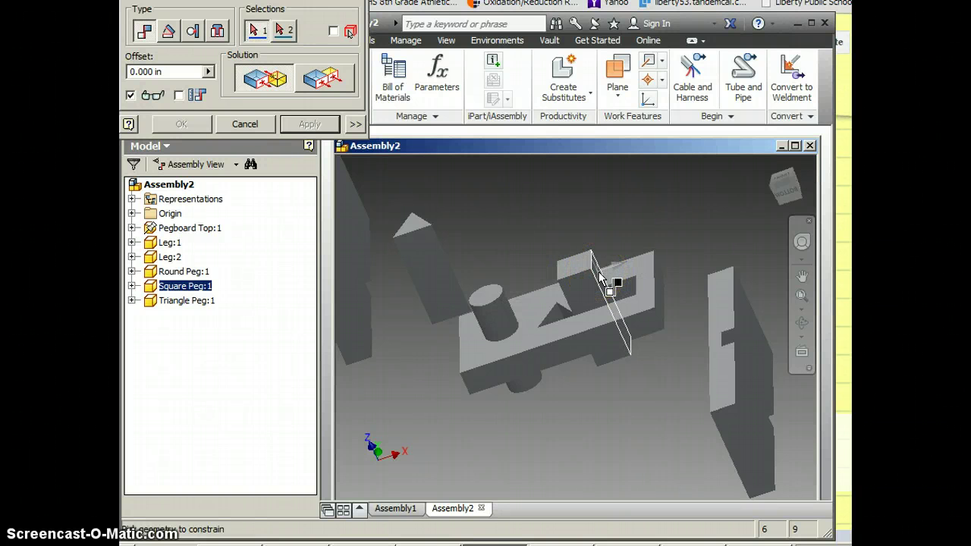
{"action": "left_click", "coordinate": [599, 277]}
Step: Pick the square peg's matching side face to complete the side mate
{"action": "left_click", "coordinate": [802, 322]}
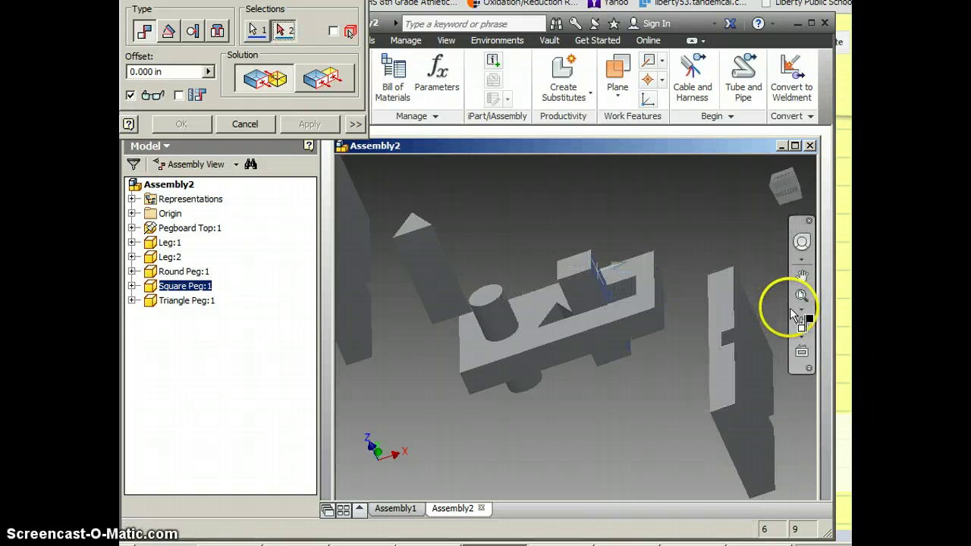
{"action": "left_click_drag", "start_coordinate": [658, 355], "coordinate": [754, 260]}
{"action": "right_click", "coordinate": [759, 217]}
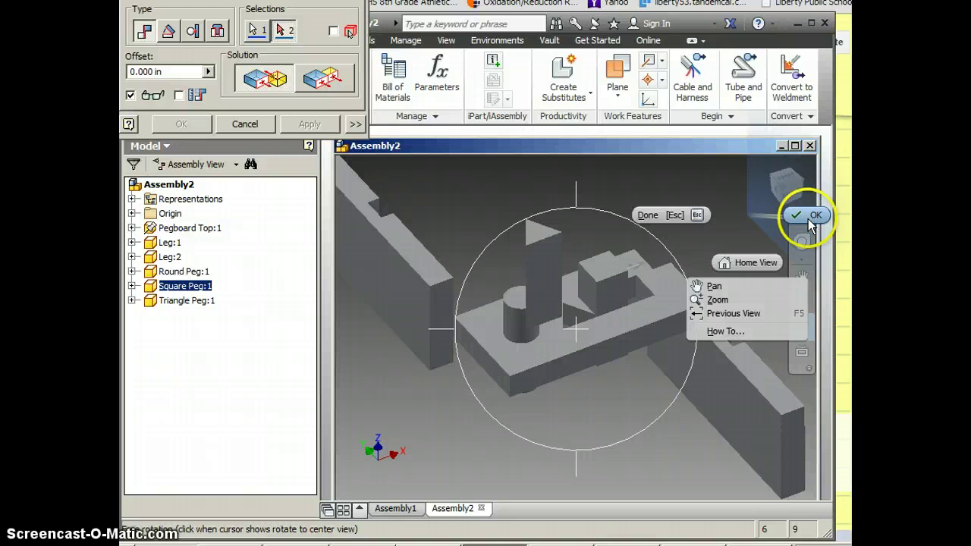
{"action": "key", "text": "Escape"}
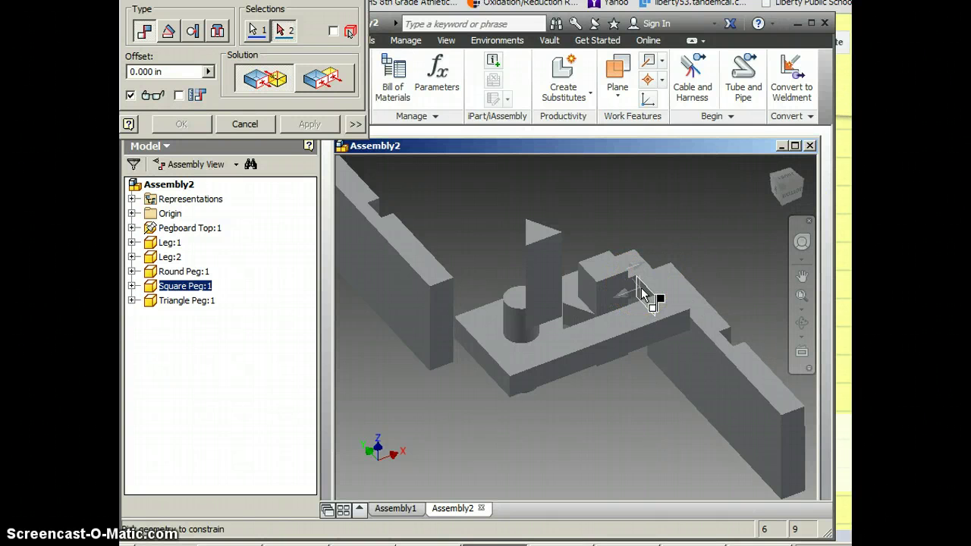
{"action": "mouse_move", "coordinate": [642, 295]}
{"action": "left_click", "coordinate": [673, 305]}
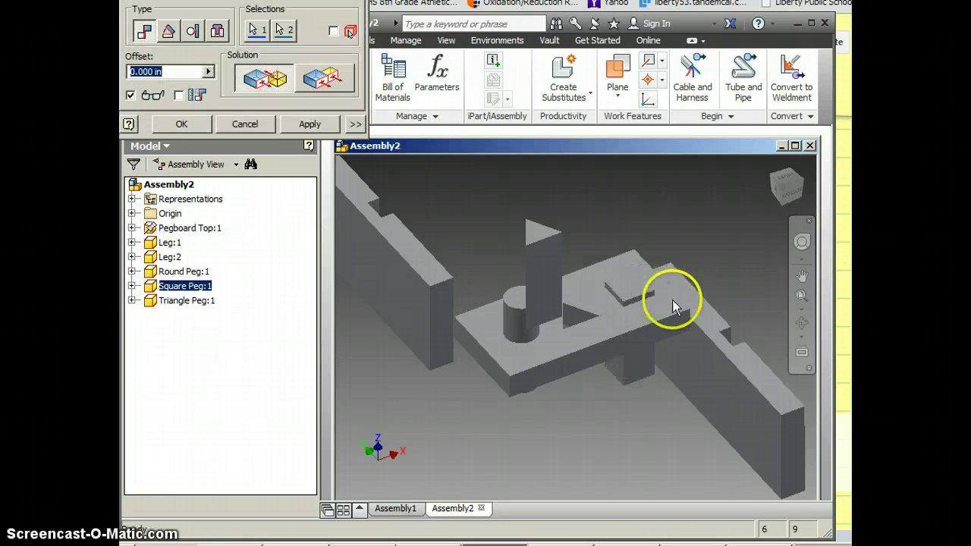
{"action": "left_click", "coordinate": [182, 124]}
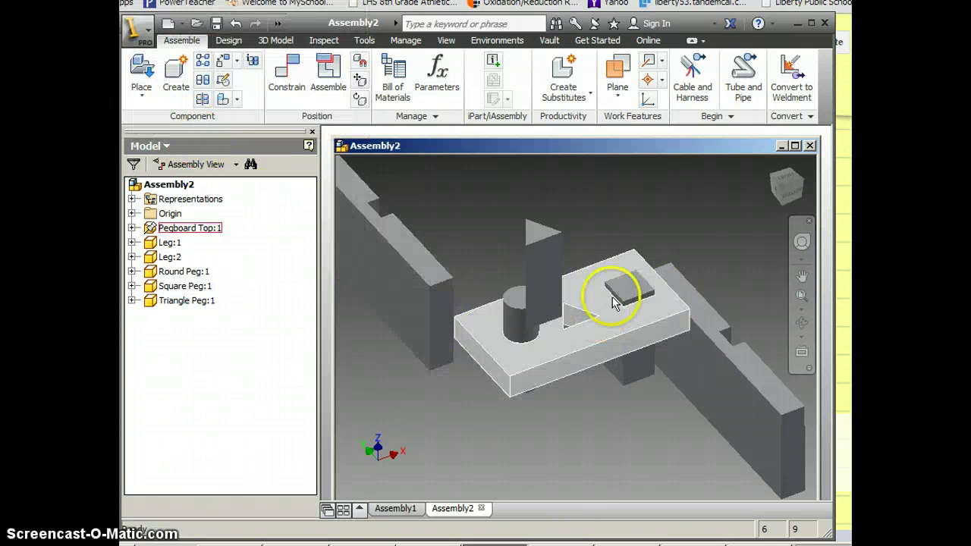
Step: Mate a triangle peg side face to the triangular hole's face, then nudge the peg to test it
{"action": "left_click_drag", "start_coordinate": [642, 295], "coordinate": [666, 252]}
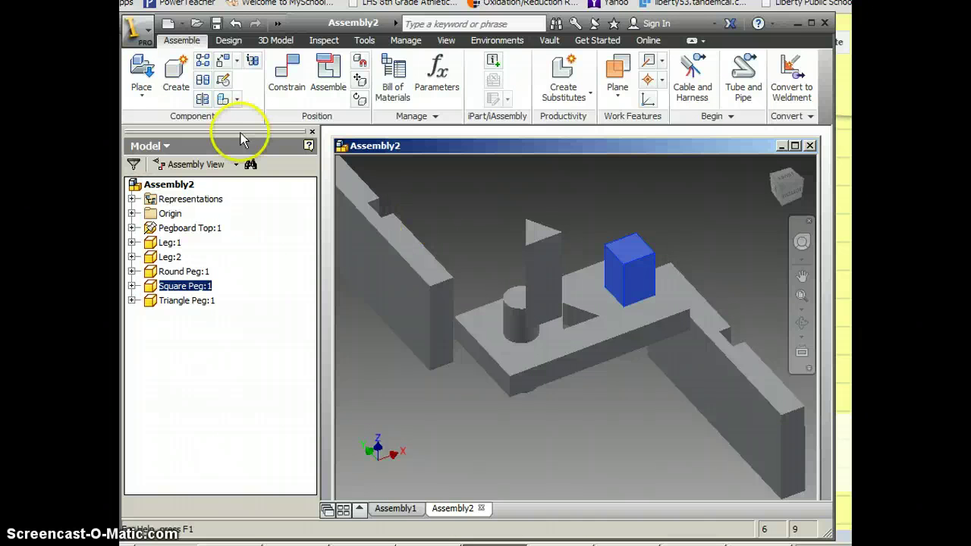
{"action": "left_click", "coordinate": [288, 89]}
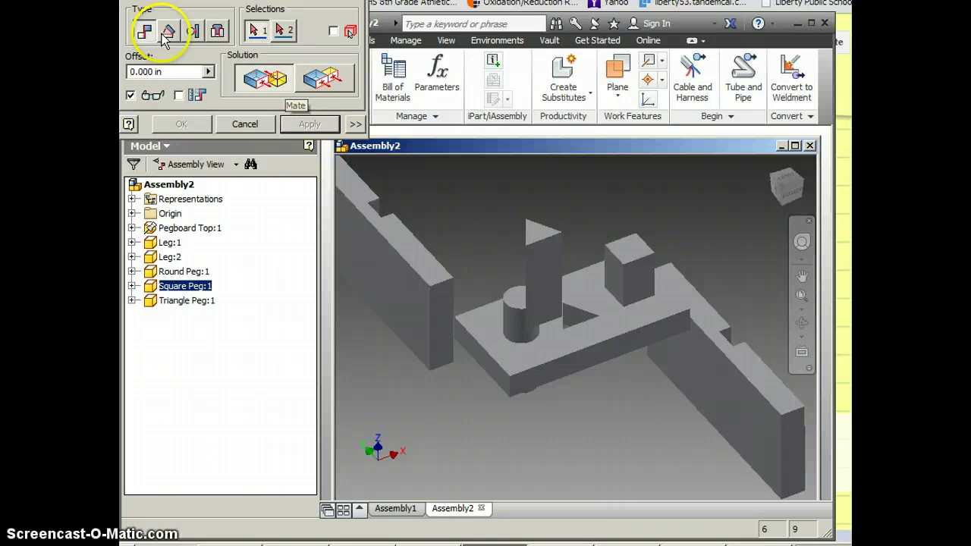
{"action": "left_click", "coordinate": [546, 273]}
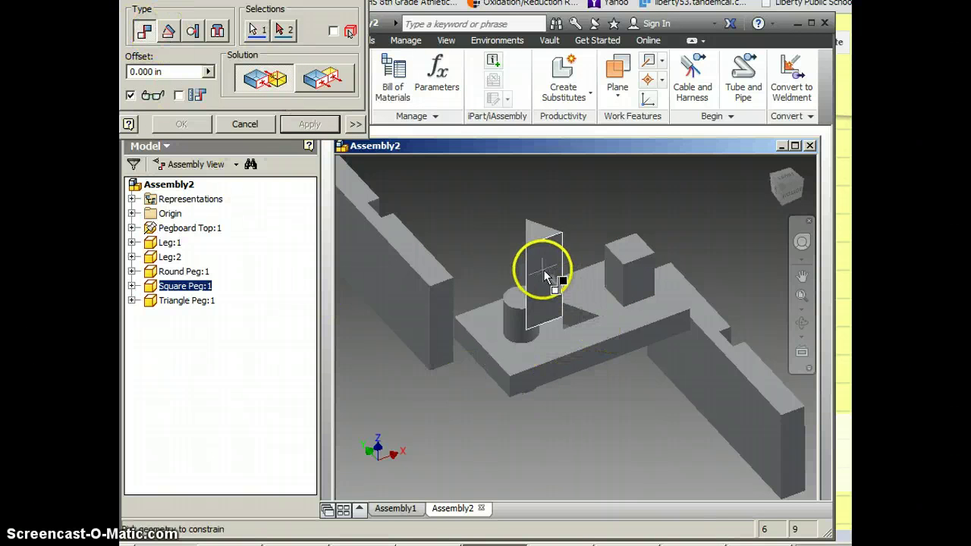
{"action": "left_click", "coordinate": [801, 324]}
{"action": "left_click_drag", "start_coordinate": [576, 357], "coordinate": [591, 455]}
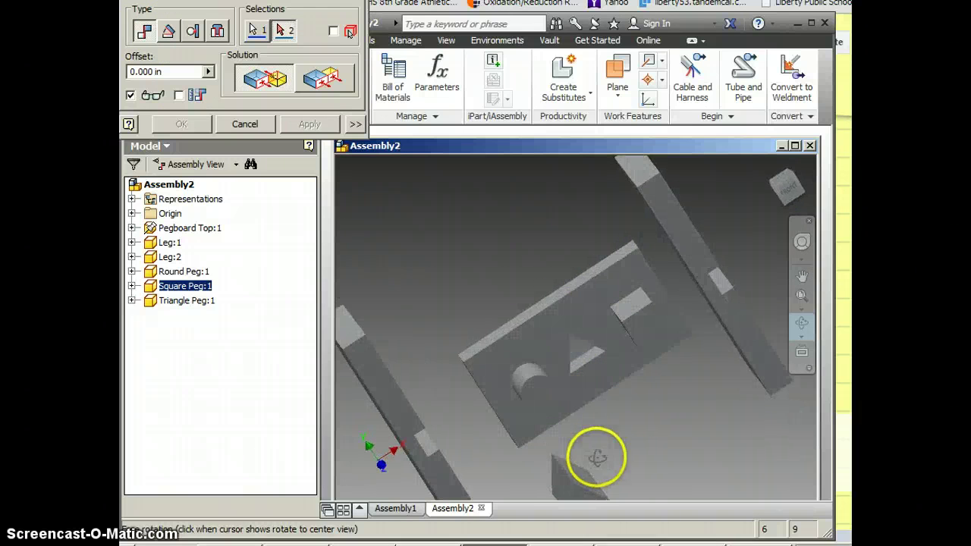
{"action": "right_click", "coordinate": [718, 437]}
{"action": "left_click", "coordinate": [781, 438]}
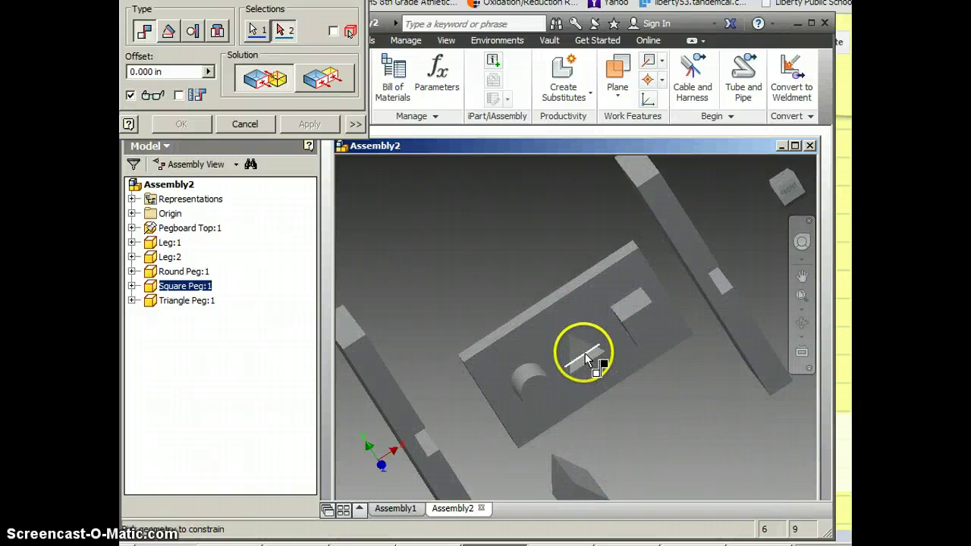
{"action": "left_click", "coordinate": [588, 356]}
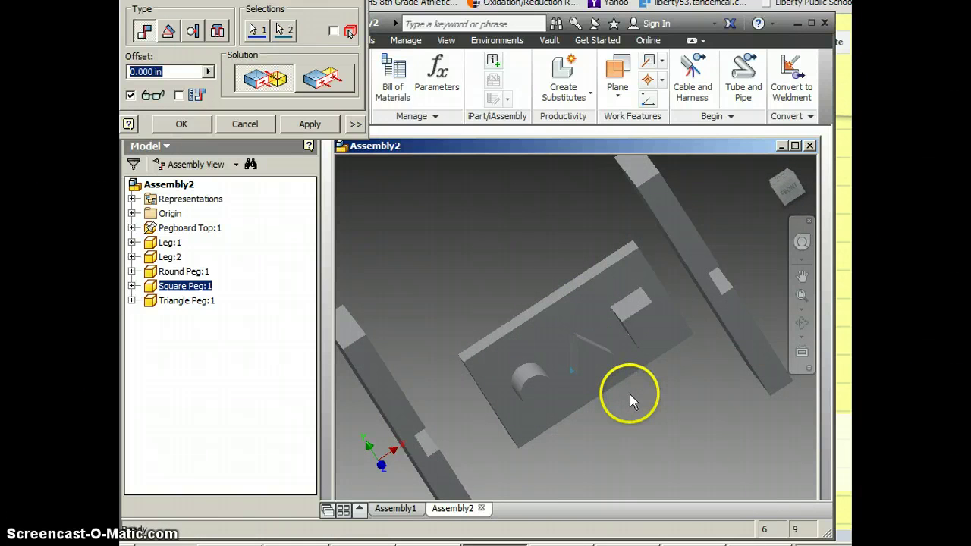
{"action": "left_click", "coordinate": [194, 129]}
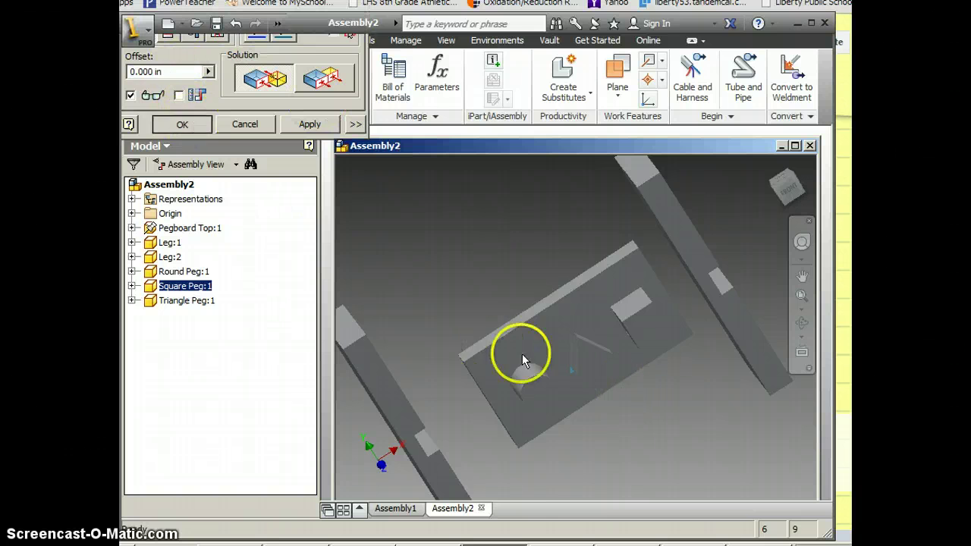
{"action": "left_click", "coordinate": [606, 354]}
{"action": "left_click_drag", "start_coordinate": [611, 352], "coordinate": [614, 348]}
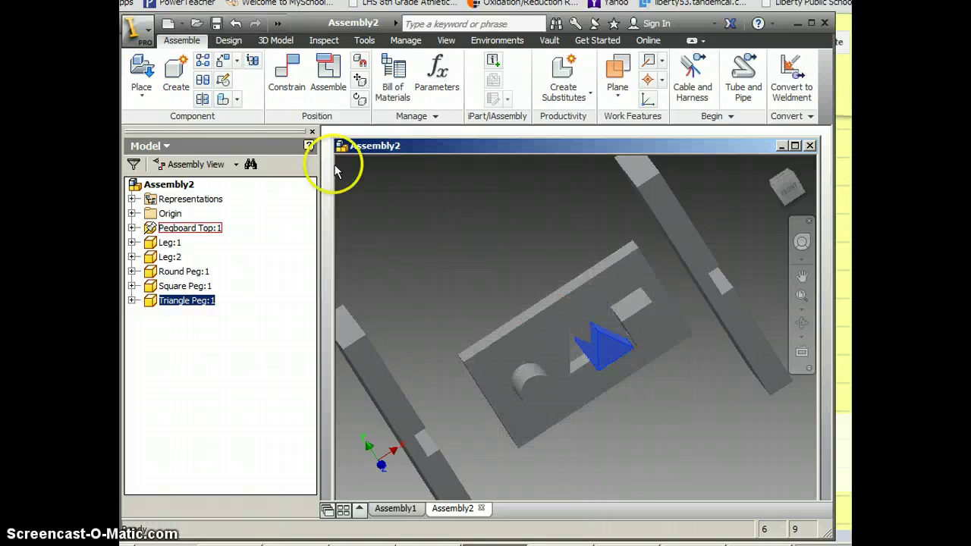
Step: Start a new constraint and orbit the assembly toward the triangular hole
{"action": "left_click", "coordinate": [285, 75]}
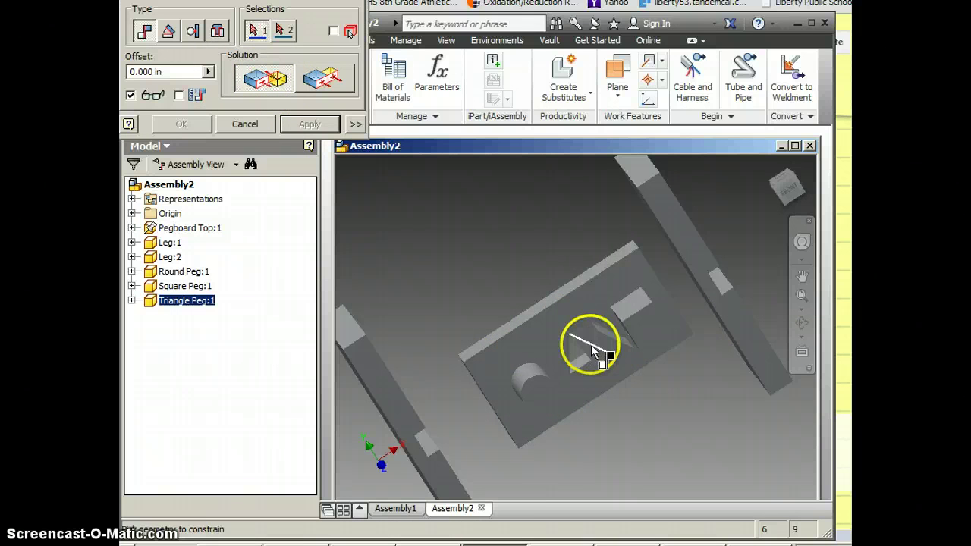
{"action": "left_click", "coordinate": [802, 325]}
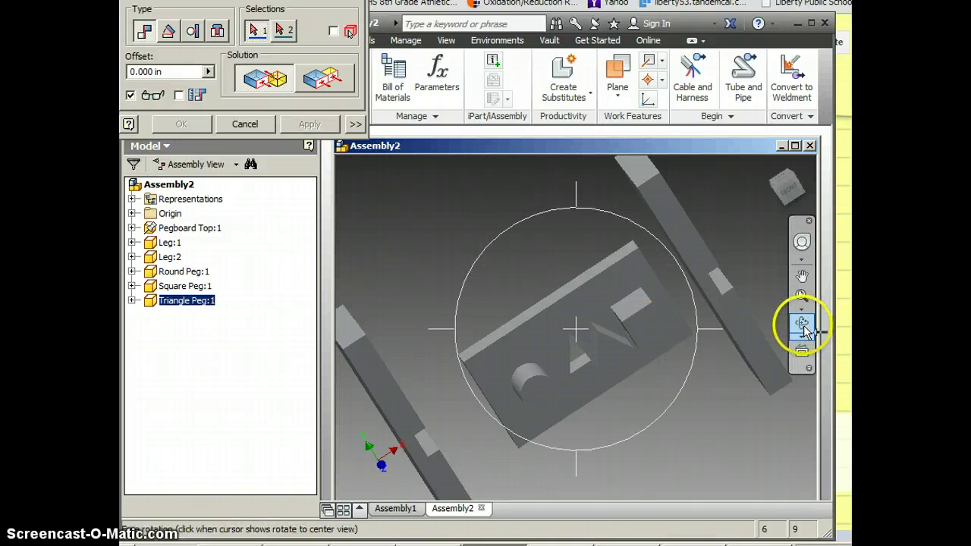
{"action": "left_click_drag", "start_coordinate": [646, 340], "coordinate": [680, 422]}
{"action": "right_click", "coordinate": [705, 422]}
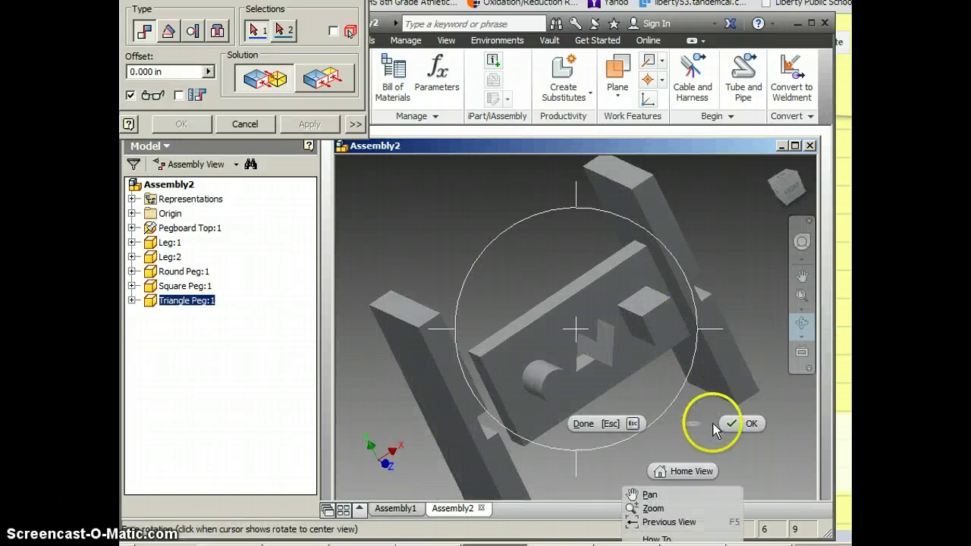
{"action": "key", "text": "Escape"}
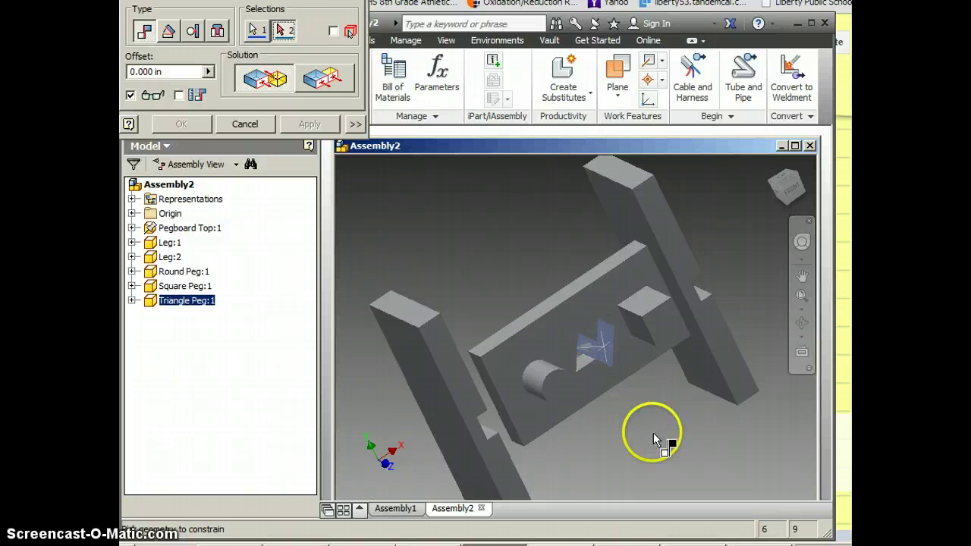
{"action": "left_click", "coordinate": [801, 324]}
{"action": "left_click_drag", "start_coordinate": [654, 344], "coordinate": [622, 312]}
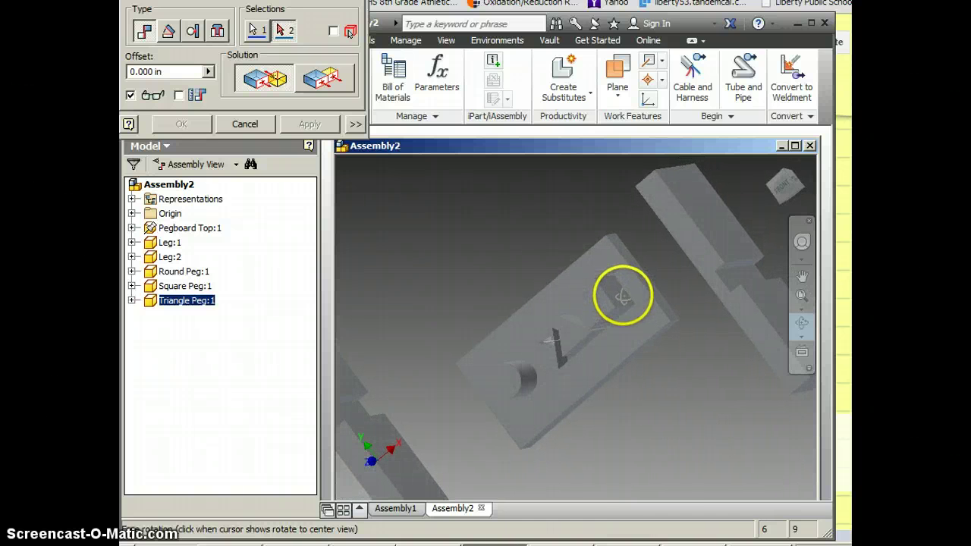
Step: Pick the triangle face and confirm the constraint seating the triangle peg
{"action": "left_click", "coordinate": [622, 289]}
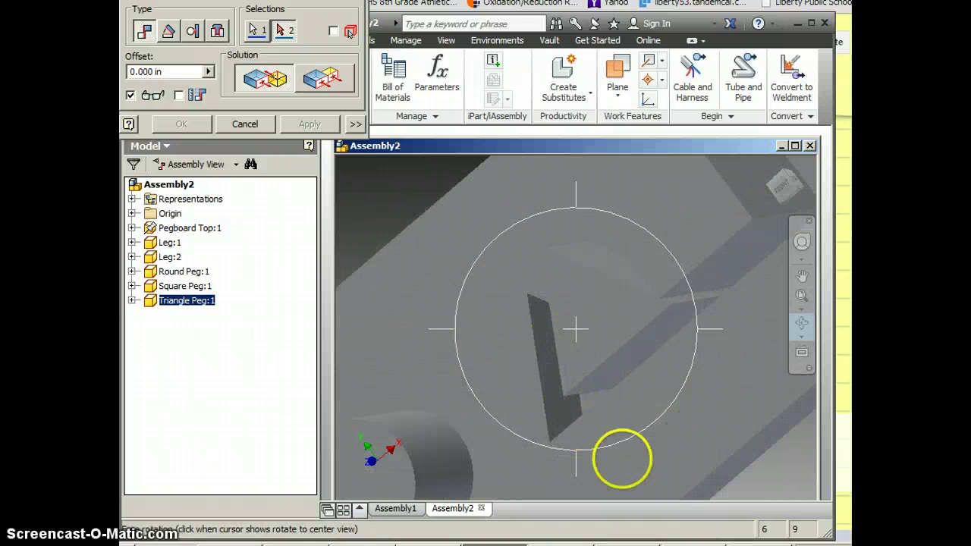
{"action": "right_click", "coordinate": [715, 433]}
{"action": "left_click", "coordinate": [749, 438]}
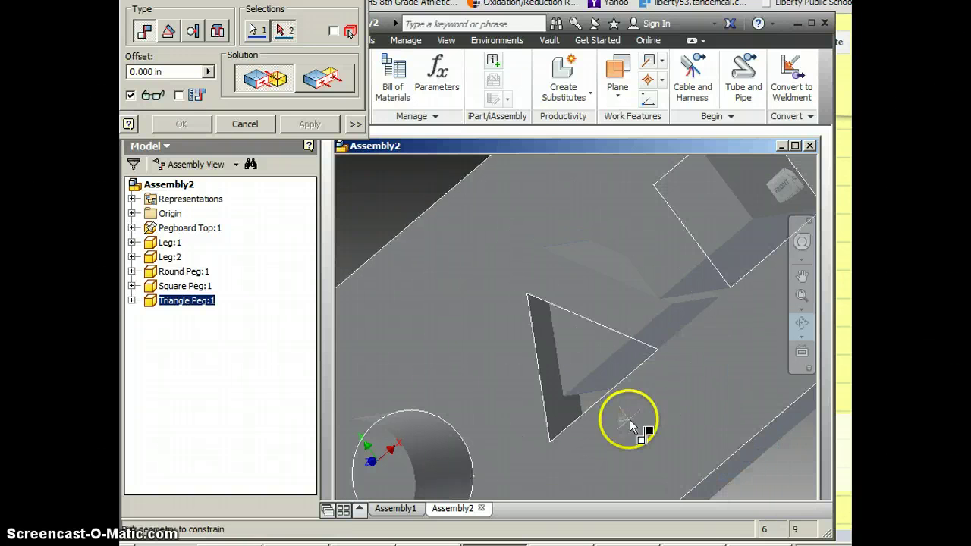
{"action": "left_click", "coordinate": [562, 406]}
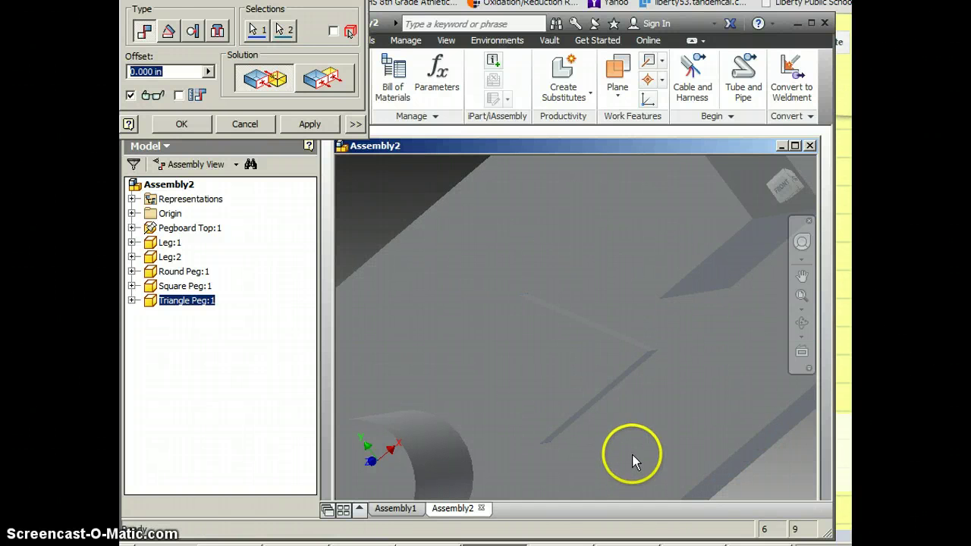
{"action": "left_click", "coordinate": [195, 130]}
{"action": "left_click", "coordinate": [464, 297]}
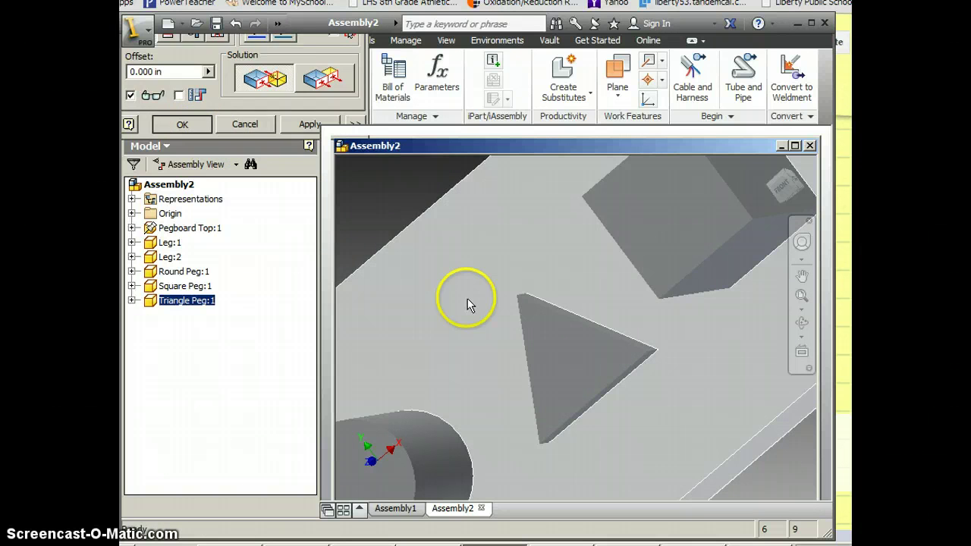
Step: Drag the square peg up and to the left relative to the pegboard top, viewing it in 3-D
{"action": "scroll", "coordinate": [474, 303], "scroll_direction": "down", "scroll_amount": 5}
{"action": "middle_click_drag", "start_coordinate": [474, 303], "coordinate": [796, 325], "text": "shift"}
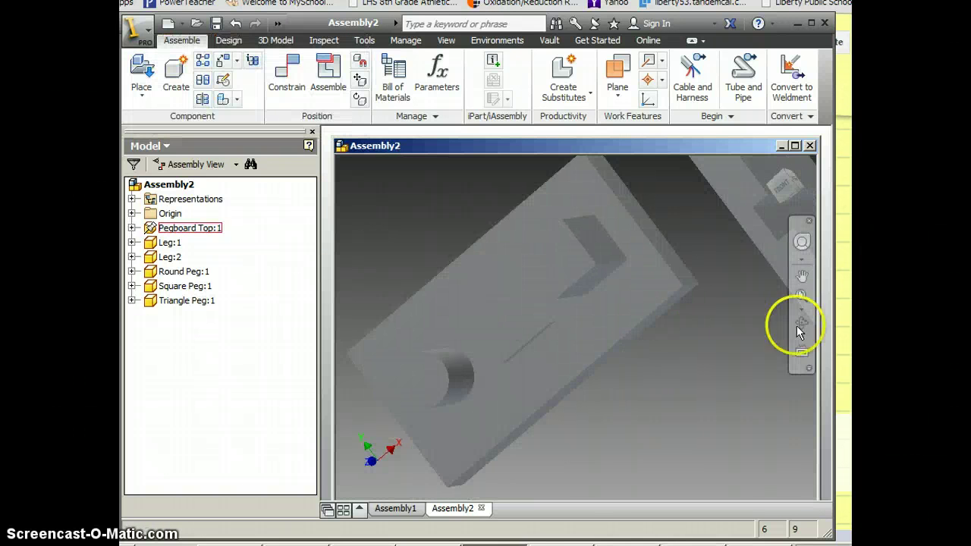
{"action": "left_click", "coordinate": [801, 322]}
{"action": "left_click_drag", "start_coordinate": [533, 342], "coordinate": [592, 296]}
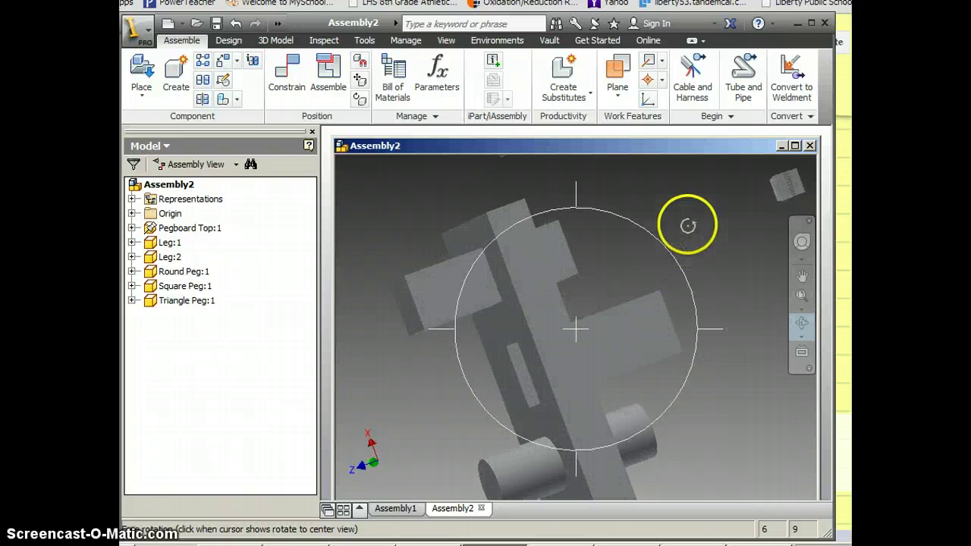
{"action": "right_click", "coordinate": [732, 217]}
{"action": "left_click", "coordinate": [756, 213]}
{"action": "left_click_drag", "start_coordinate": [473, 272], "coordinate": [515, 357]}
{"action": "left_click", "coordinate": [516, 357]}
{"action": "left_click_drag", "start_coordinate": [646, 336], "coordinate": [552, 258]}
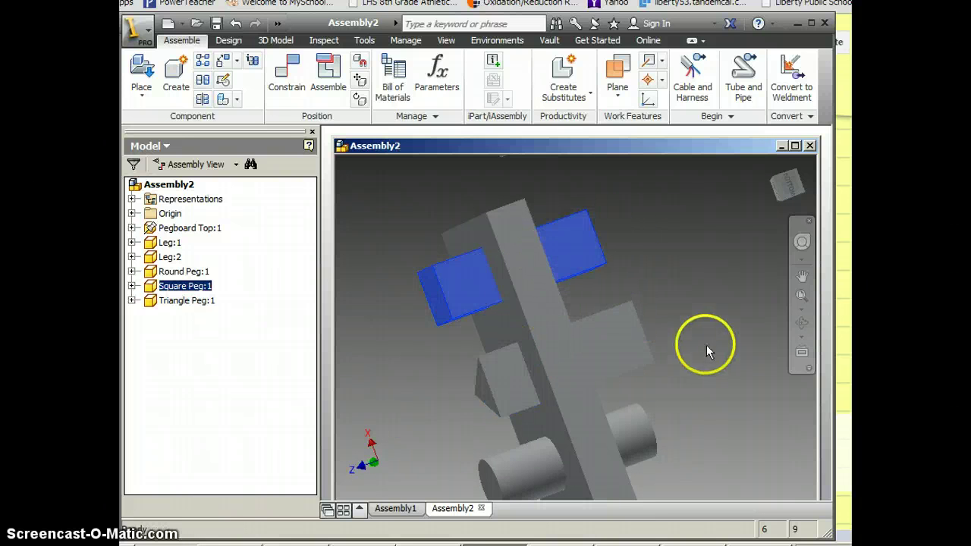
{"action": "left_click", "coordinate": [802, 325]}
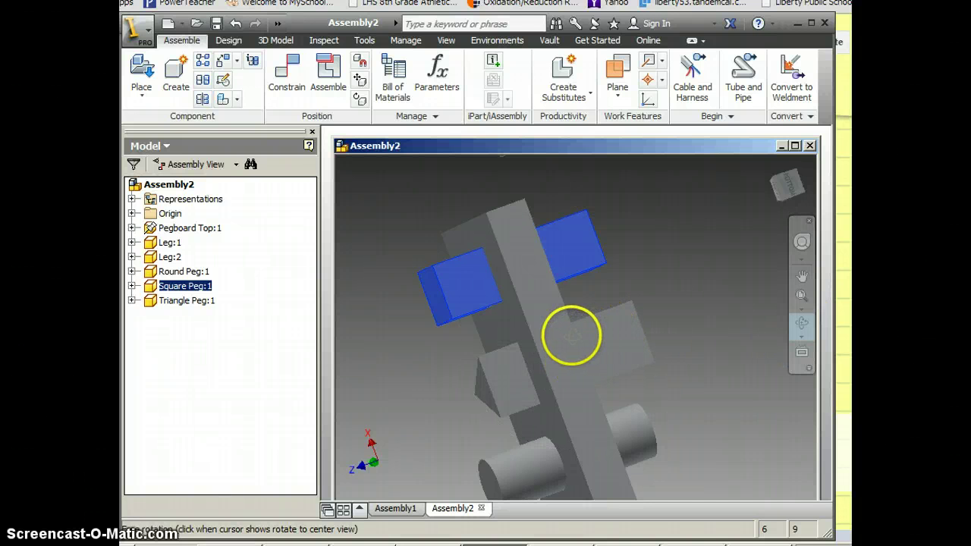
{"action": "left_click_drag", "start_coordinate": [520, 357], "coordinate": [669, 341]}
{"action": "left_click_drag", "start_coordinate": [629, 369], "coordinate": [645, 299]}
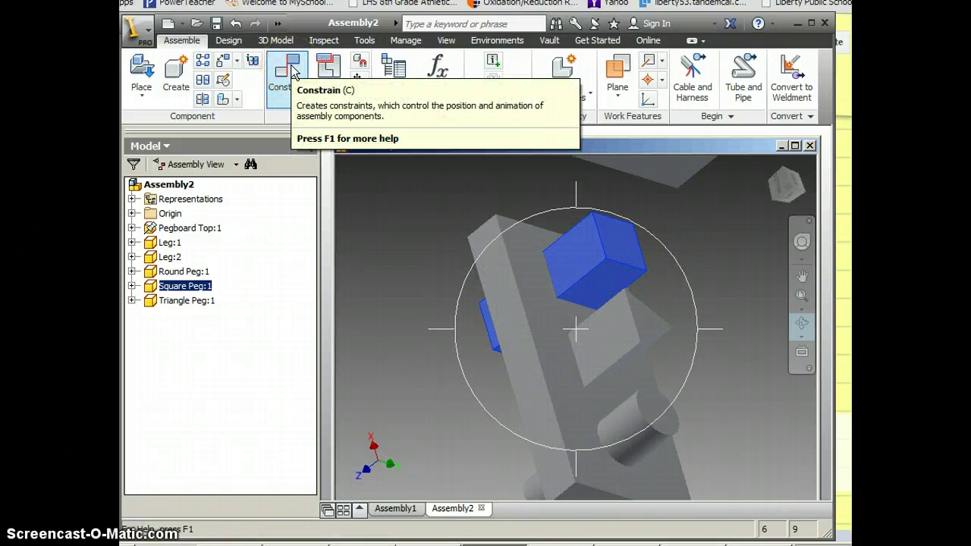
Step: Set up a Flush constraint between the square peg's top face and the pegboard face at -1 in offset
{"action": "left_click", "coordinate": [288, 72]}
{"action": "left_click", "coordinate": [153, 57]}
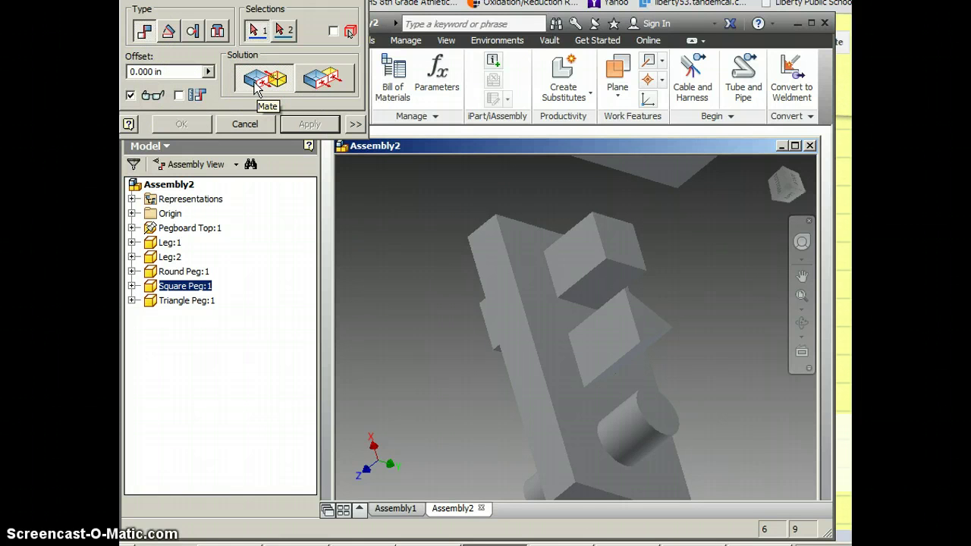
{"action": "left_click", "coordinate": [314, 83]}
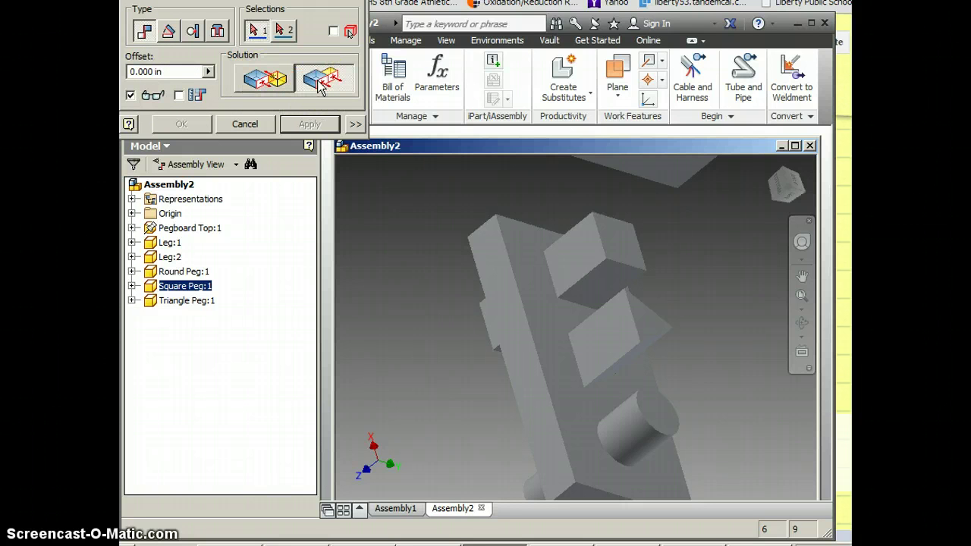
{"action": "left_click", "coordinate": [628, 240]}
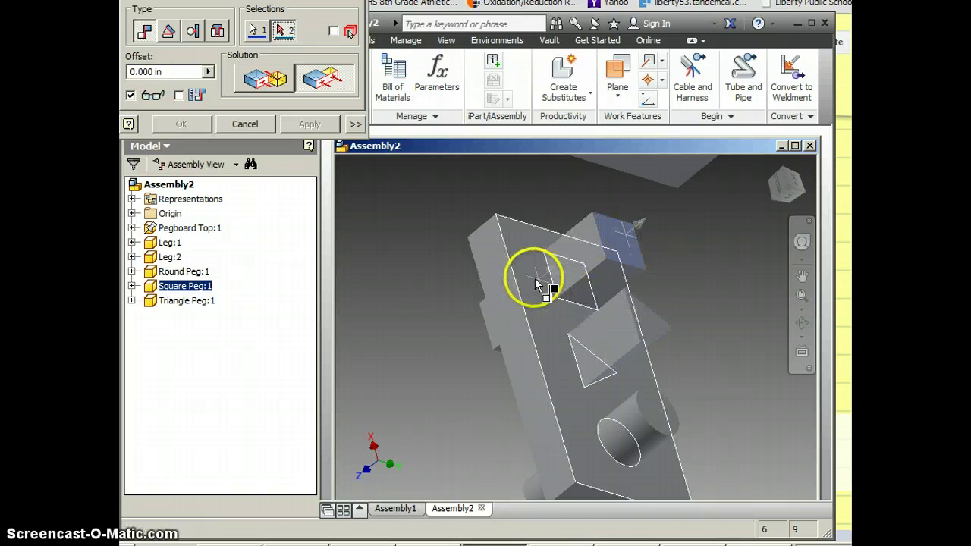
{"action": "left_click", "coordinate": [534, 282]}
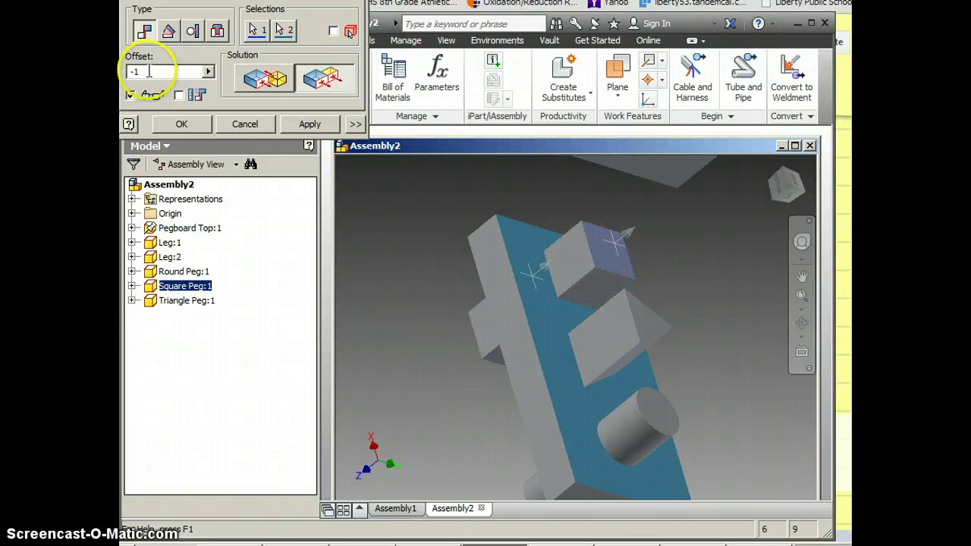
Step: Apply the -1 in flush, then flush the square peg's top with the triangle peg's top
{"action": "left_click", "coordinate": [182, 125]}
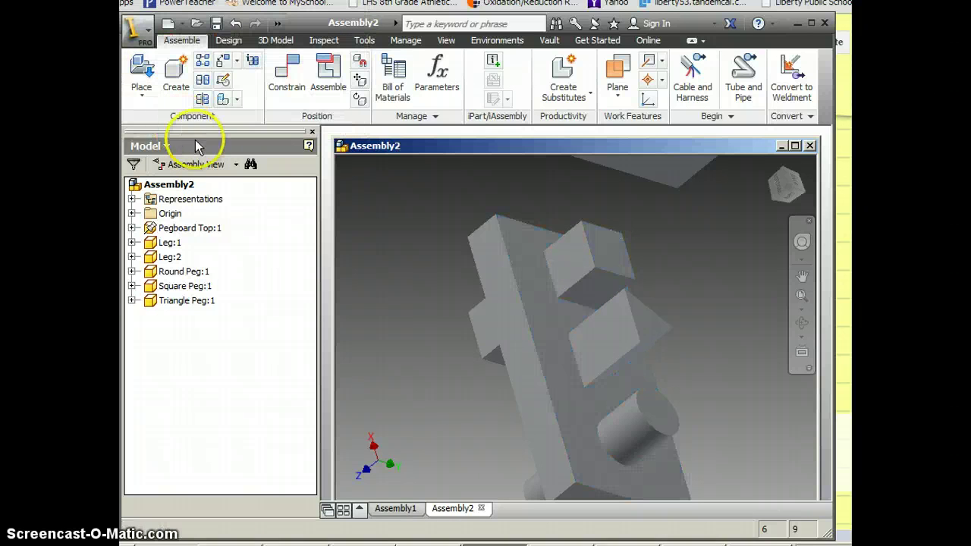
{"action": "left_click", "coordinate": [584, 260]}
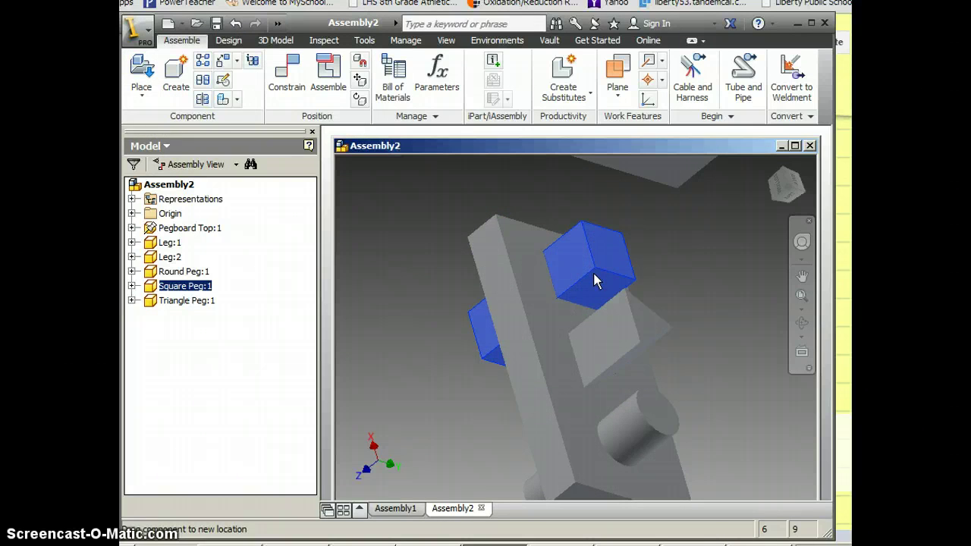
{"action": "left_click", "coordinate": [284, 81]}
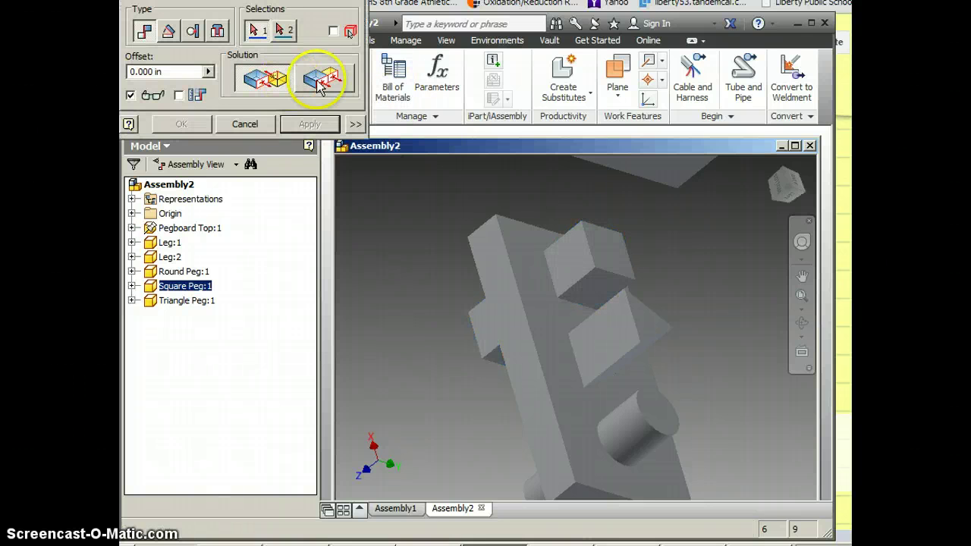
{"action": "left_click", "coordinate": [323, 81]}
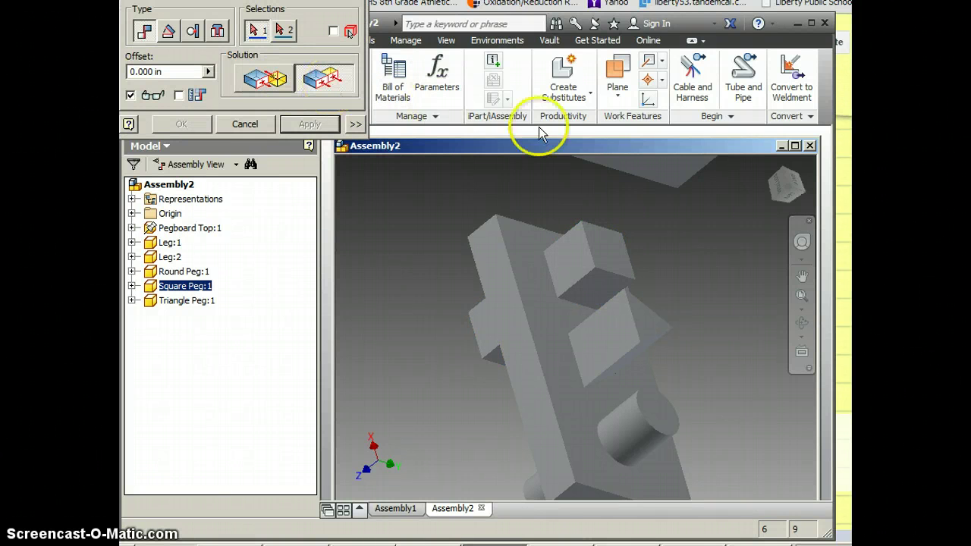
{"action": "left_click", "coordinate": [652, 322]}
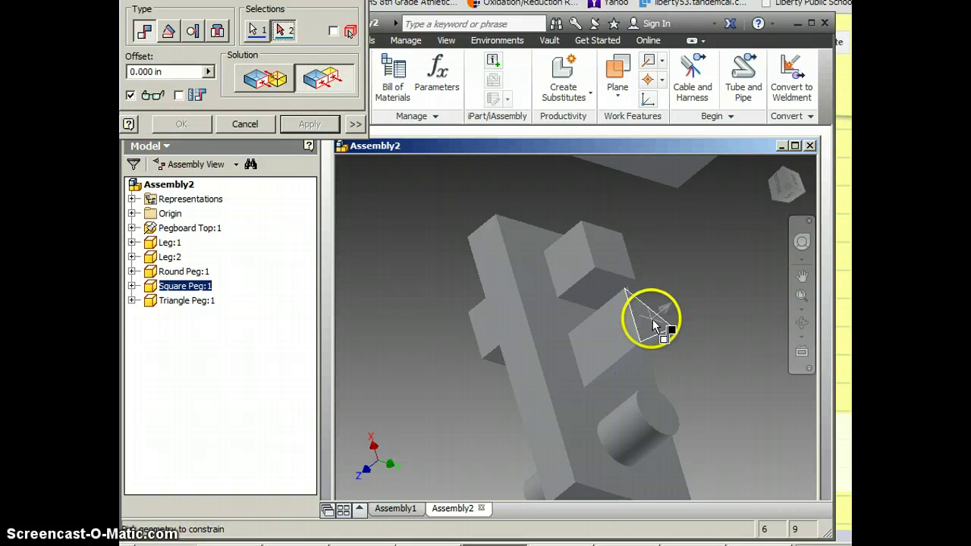
{"action": "left_click", "coordinate": [617, 263]}
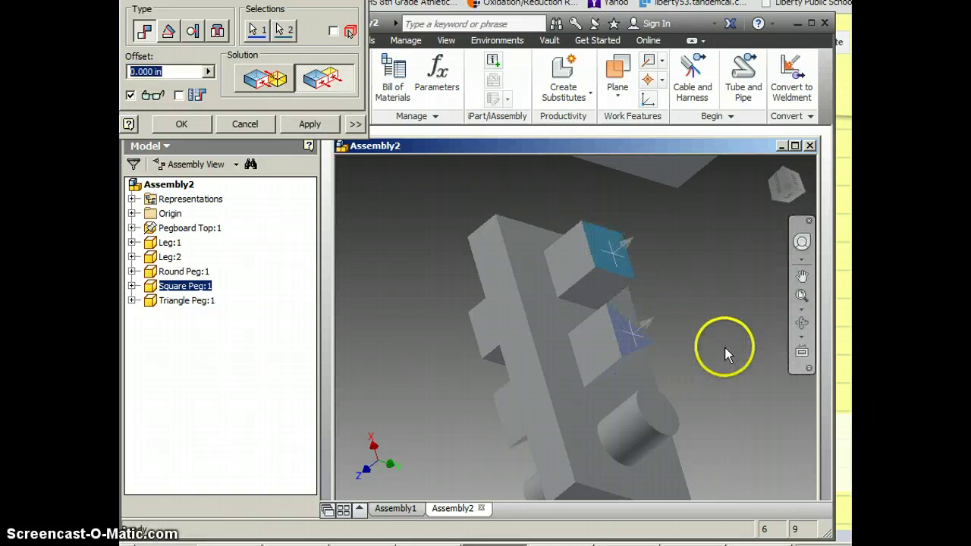
{"action": "left_click", "coordinate": [310, 126]}
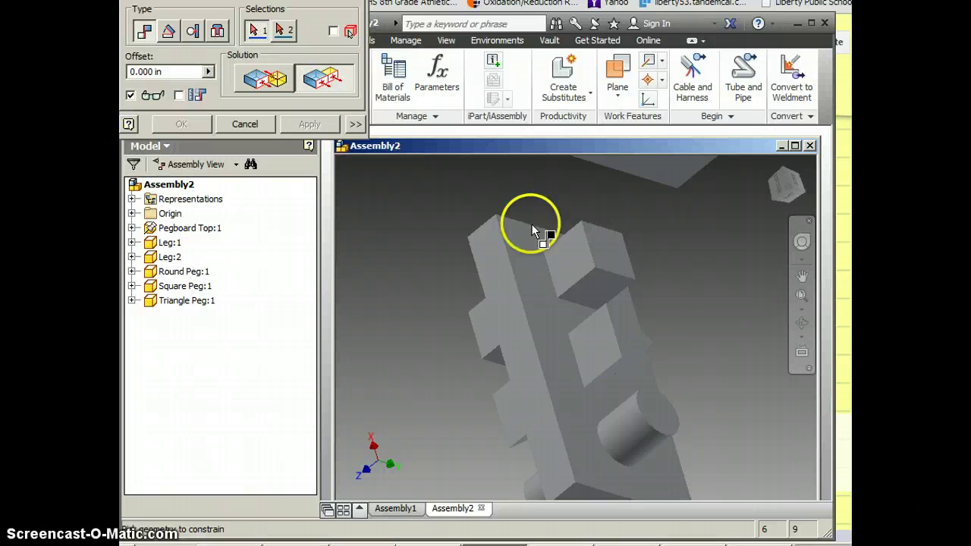
Step: Flush the round peg's top with the triangle peg's top at 0.000 in and close the dialog
{"action": "left_click", "coordinate": [663, 413]}
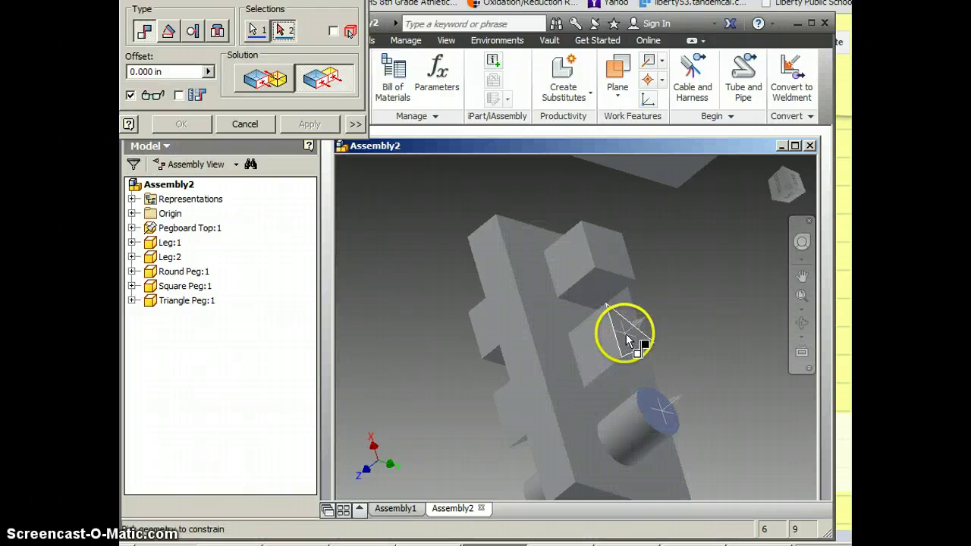
{"action": "left_click", "coordinate": [626, 336]}
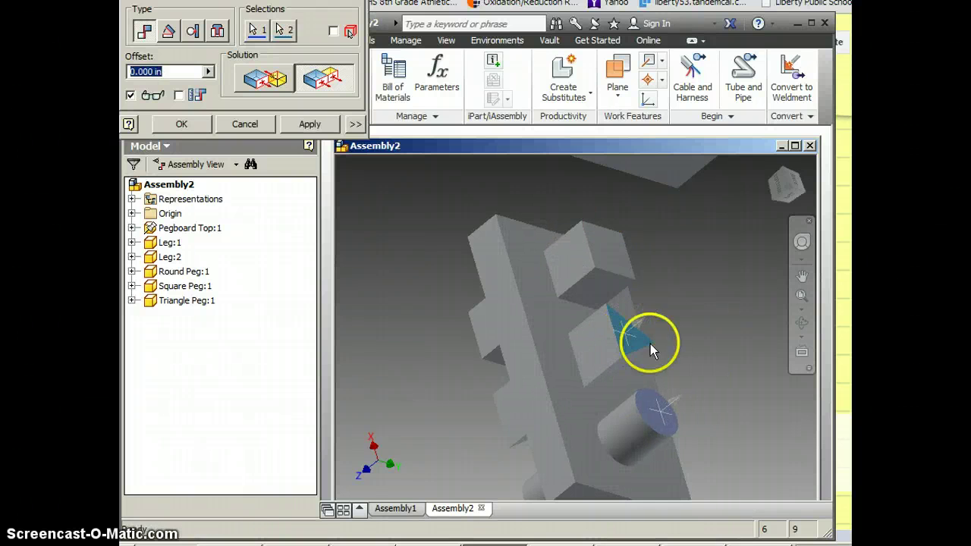
{"action": "left_click", "coordinate": [310, 124]}
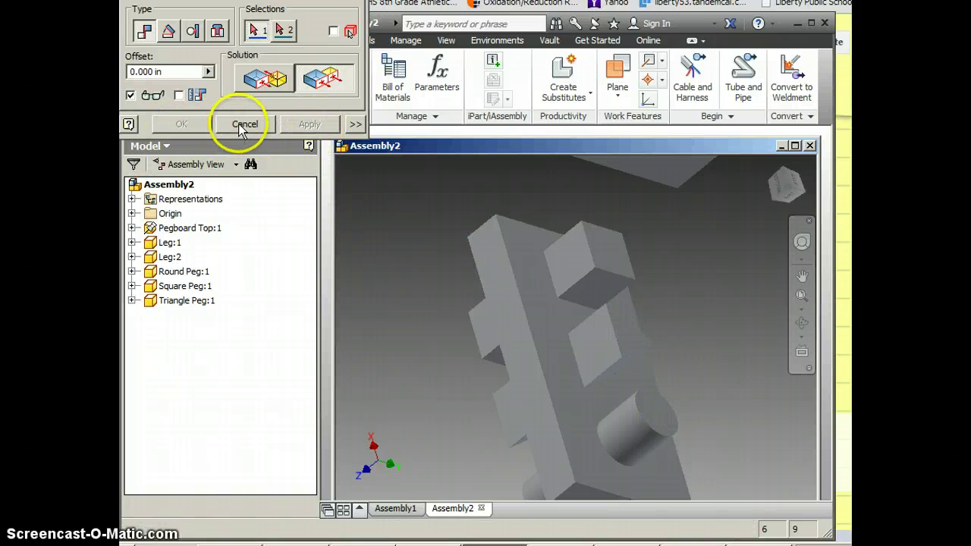
{"action": "left_click", "coordinate": [241, 123]}
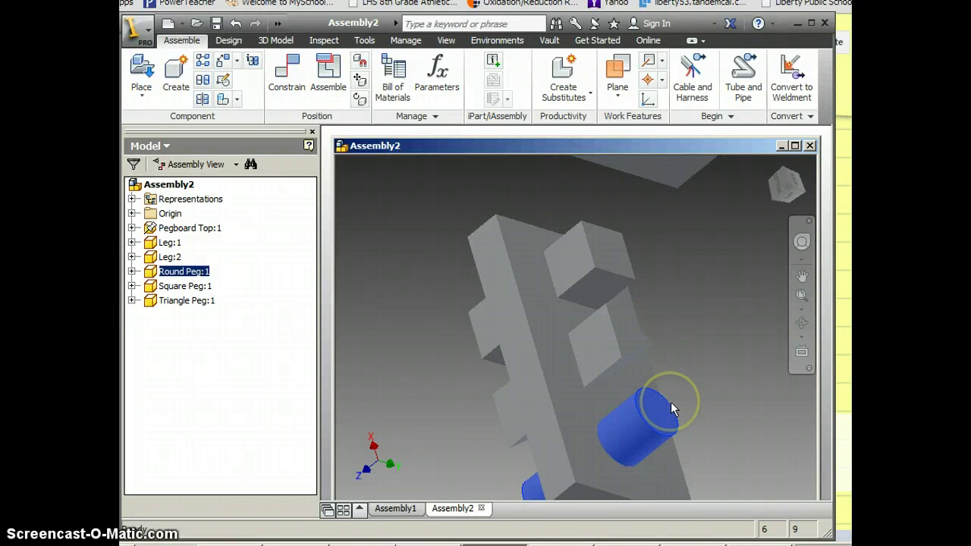
Step: Expand Round Peg:1, Square Peg:1 and Triangle Peg:1 in the Model browser to list their constraints
{"action": "left_click", "coordinate": [132, 271]}
{"action": "left_click", "coordinate": [132, 344]}
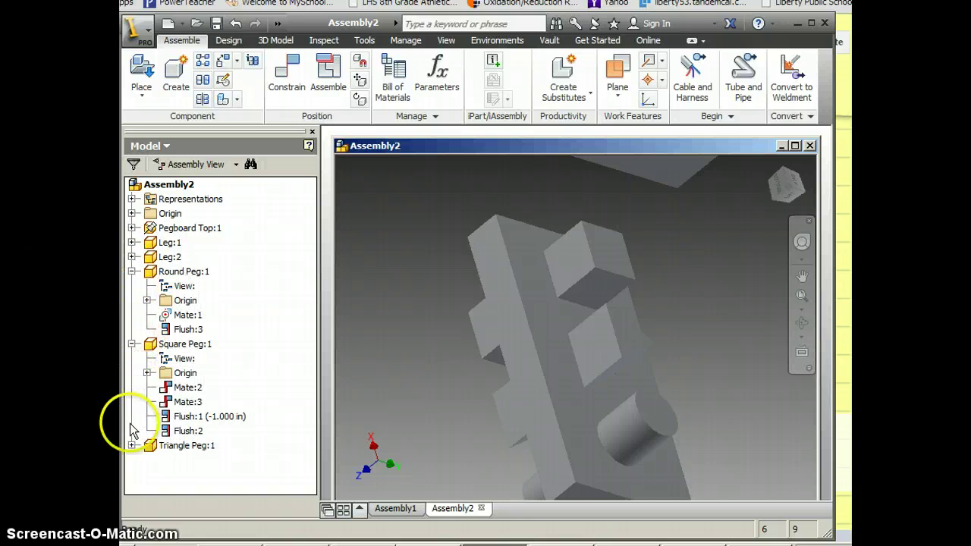
{"action": "left_click", "coordinate": [132, 445]}
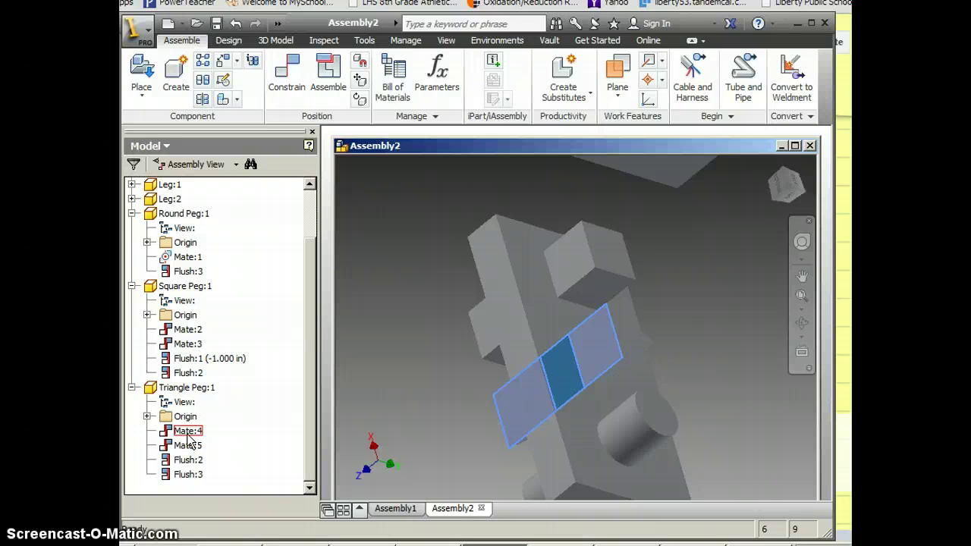
{"action": "scroll", "coordinate": [486, 423], "scroll_direction": "down", "scroll_amount": 5}
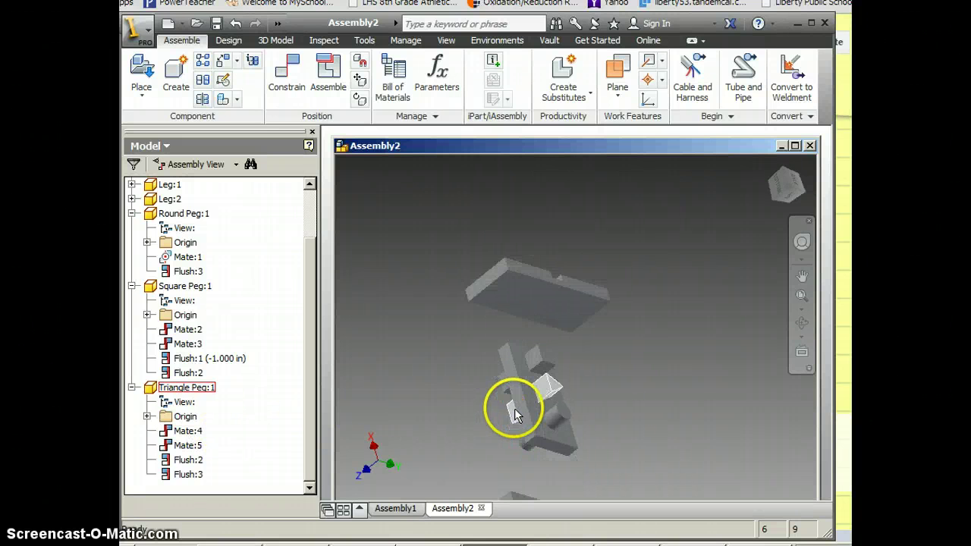
Step: Orbit the assembly to see the pegboard, pegs and both legs from above
{"action": "left_click", "coordinate": [802, 326]}
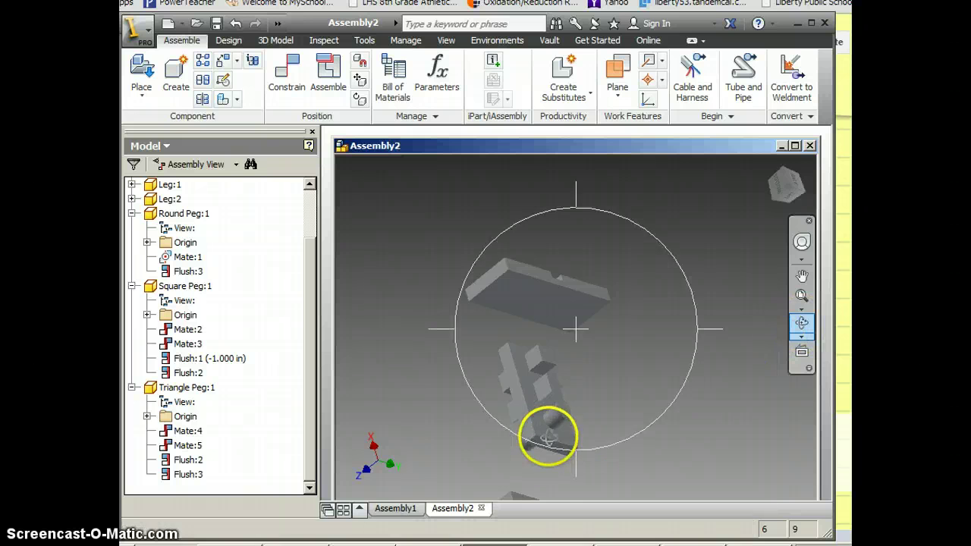
{"action": "left_click_drag", "start_coordinate": [546, 433], "coordinate": [451, 355]}
{"action": "right_click", "coordinate": [640, 255]}
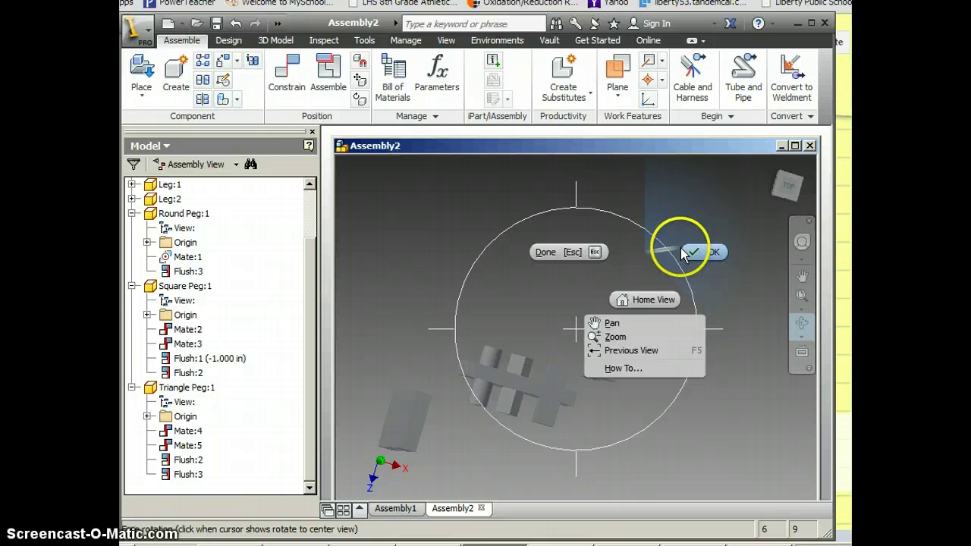
{"action": "left_click", "coordinate": [696, 255]}
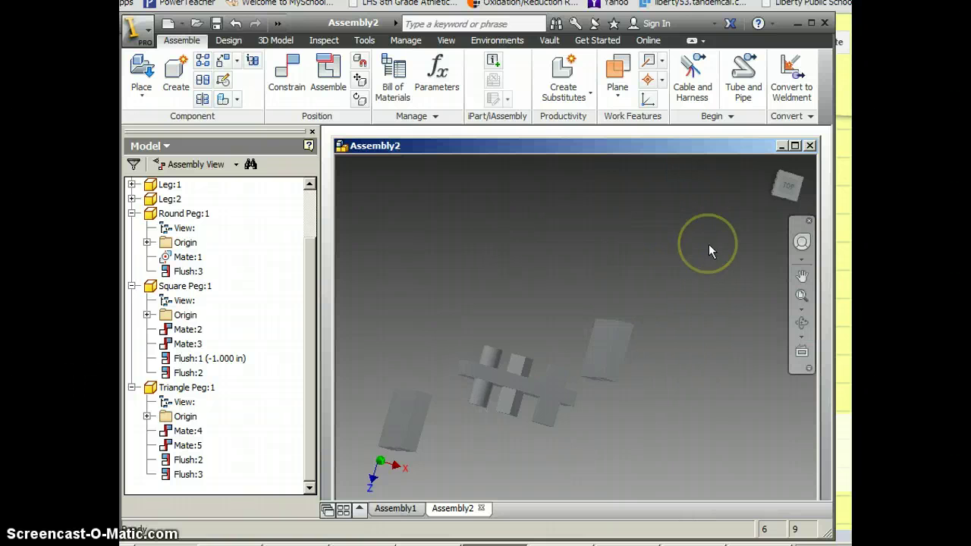
{"action": "left_click", "coordinate": [702, 243]}
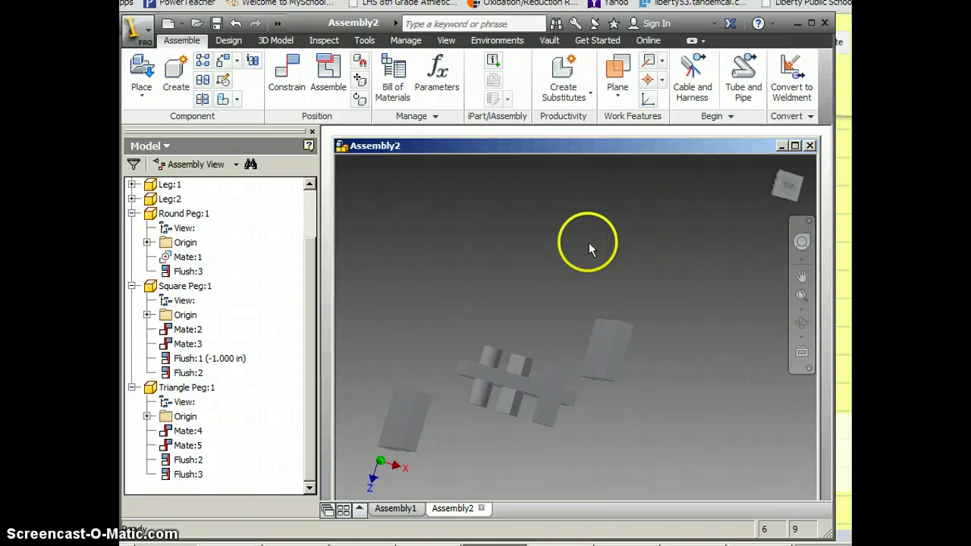
Step: Rotate Leg:1 and Leg:2 upright on either side of the pegboard with Rotate Component
{"action": "left_click", "coordinate": [361, 101]}
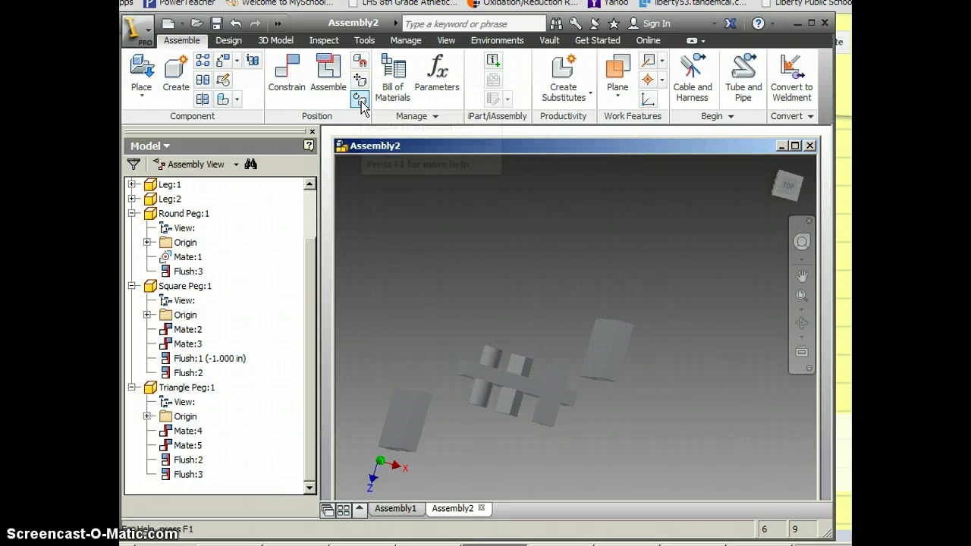
{"action": "left_click", "coordinate": [411, 434]}
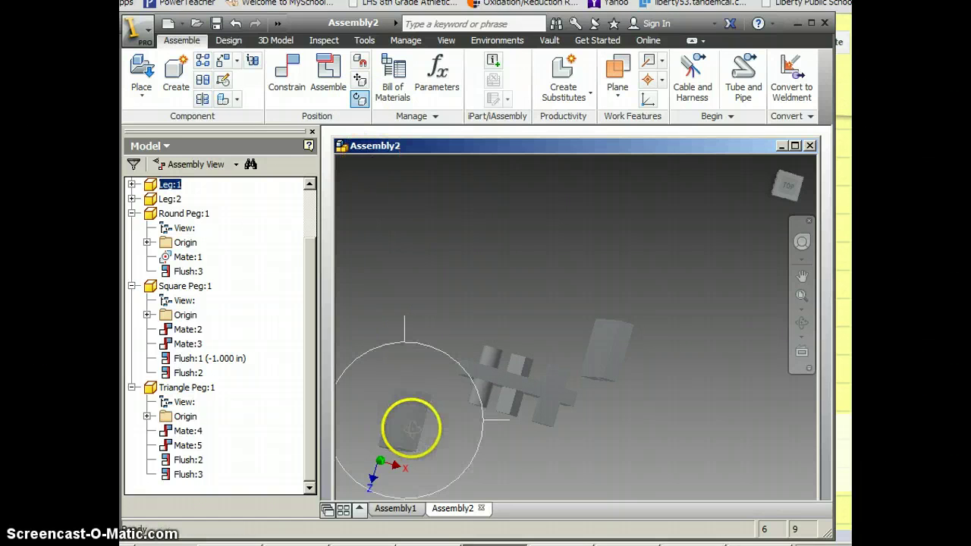
{"action": "left_click_drag", "start_coordinate": [417, 407], "coordinate": [441, 363]}
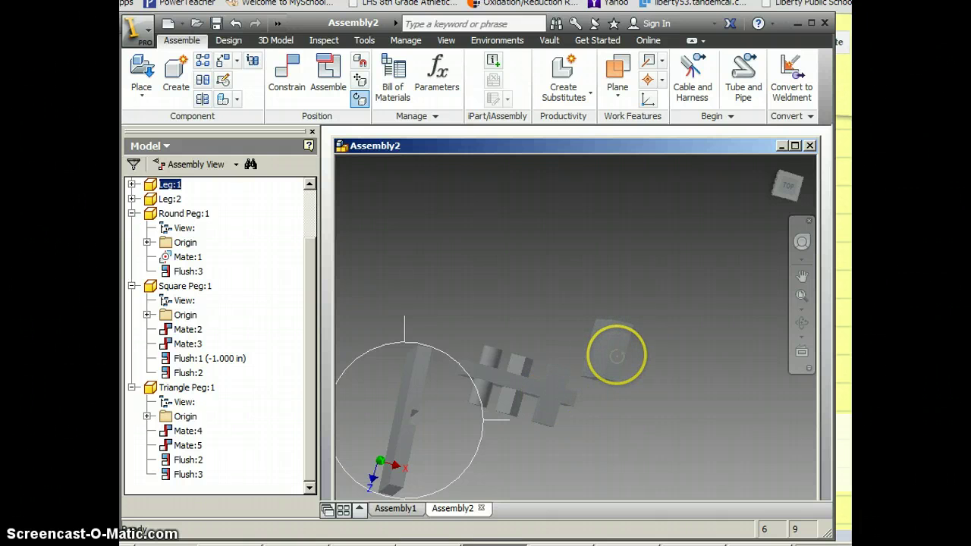
{"action": "left_click", "coordinate": [615, 354]}
{"action": "left_click_drag", "start_coordinate": [617, 354], "coordinate": [705, 353]}
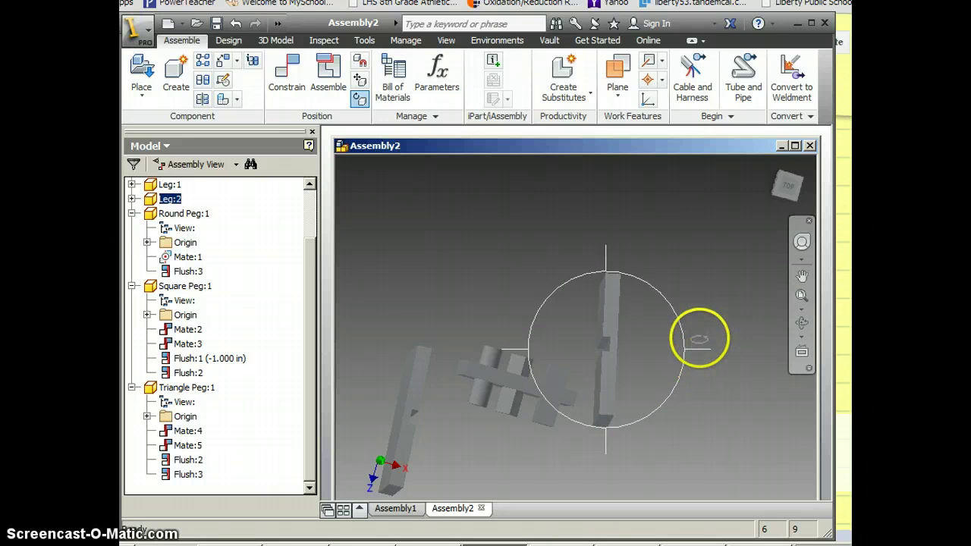
{"action": "right_click", "coordinate": [679, 257]}
{"action": "left_click", "coordinate": [737, 258]}
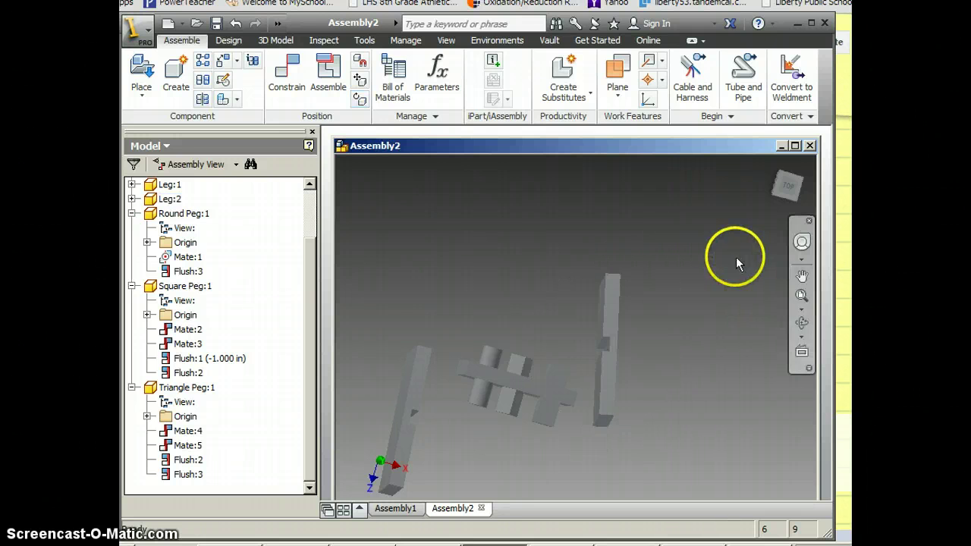
Step: Mate a Leg:1 face against the end of the pegboard top so the leg moves beside the board
{"action": "left_click", "coordinate": [295, 78]}
{"action": "left_click", "coordinate": [802, 323]}
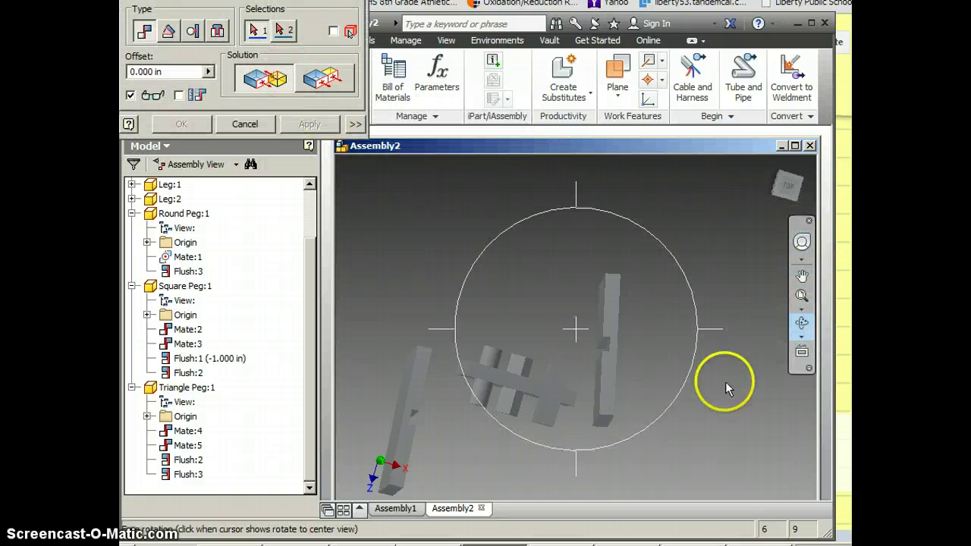
{"action": "left_click_drag", "start_coordinate": [541, 369], "coordinate": [518, 283]}
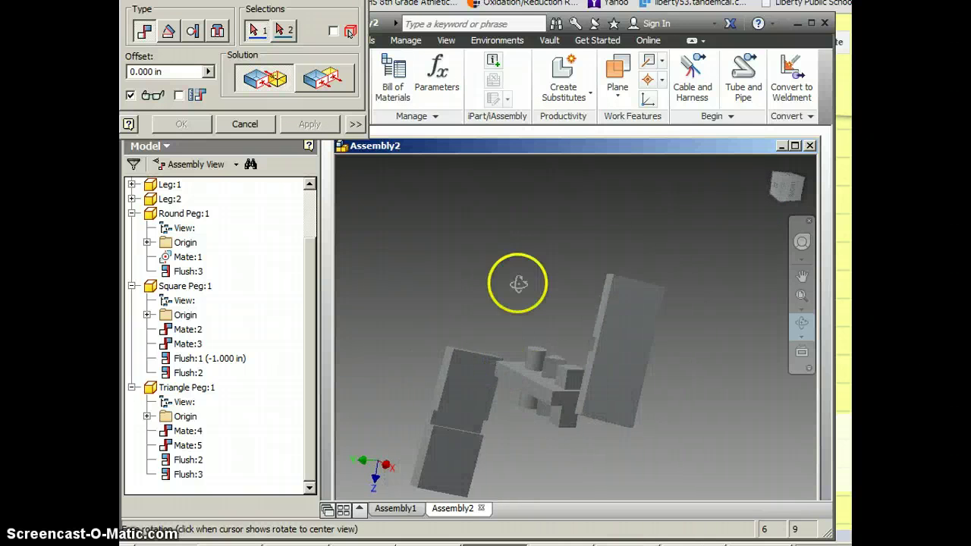
{"action": "right_click", "coordinate": [518, 260]}
{"action": "left_click", "coordinate": [577, 258]}
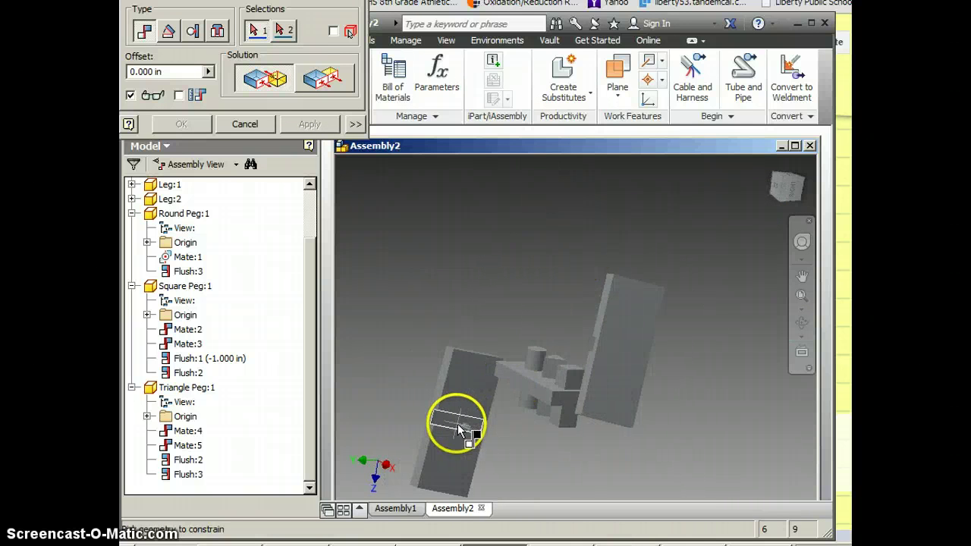
{"action": "scroll", "coordinate": [457, 429], "scroll_direction": "up", "scroll_amount": 5}
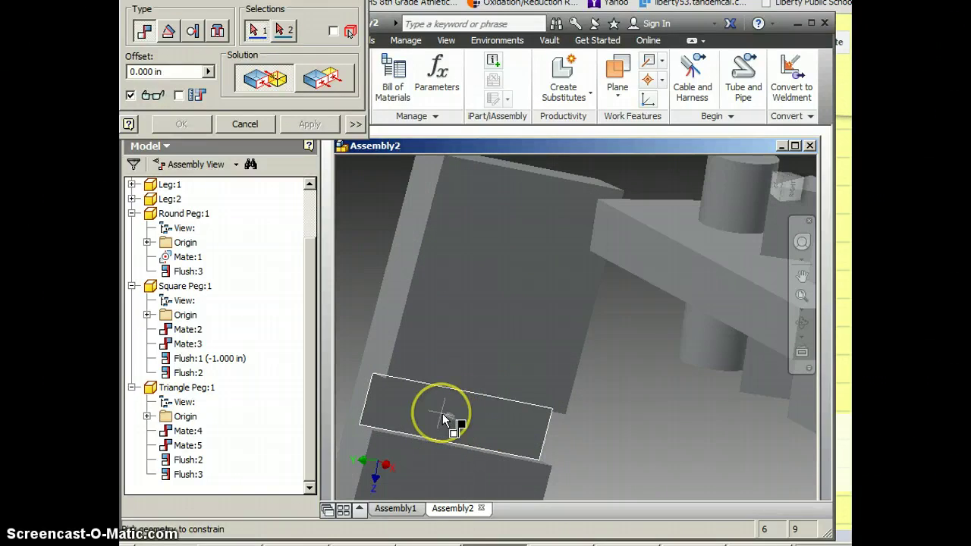
{"action": "left_click", "coordinate": [801, 324]}
{"action": "left_click_drag", "start_coordinate": [613, 362], "coordinate": [751, 394]}
{"action": "left_click_drag", "start_coordinate": [602, 334], "coordinate": [520, 278]}
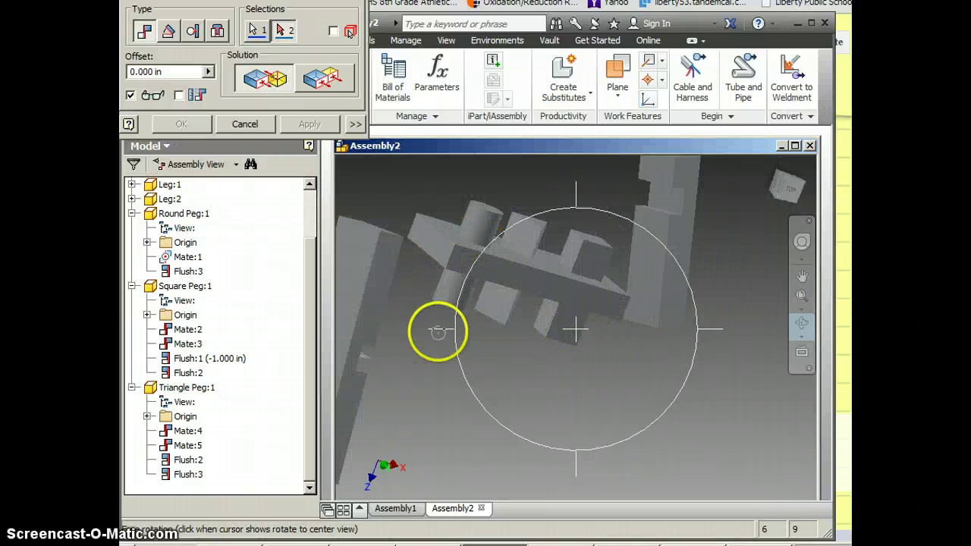
{"action": "right_click", "coordinate": [433, 356]}
{"action": "left_click", "coordinate": [477, 350]}
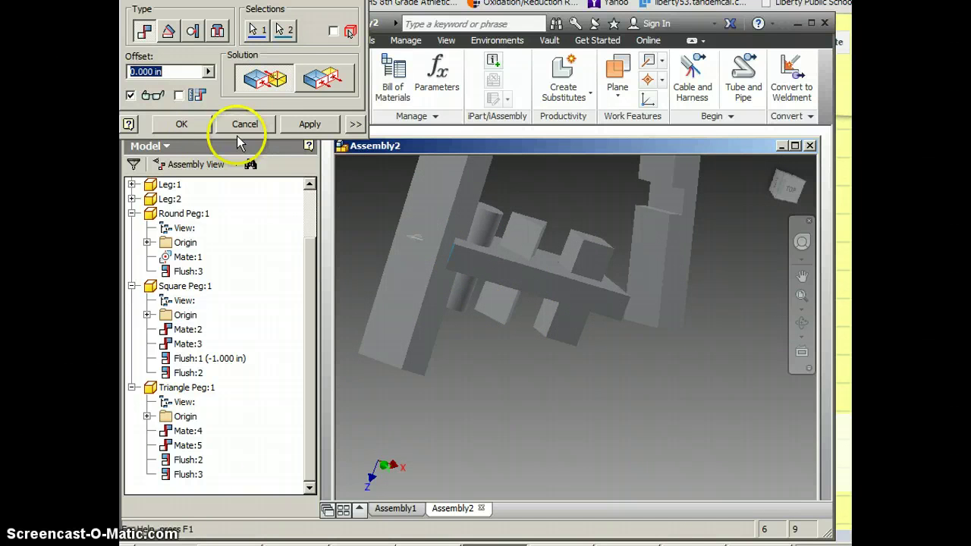
{"action": "left_click", "coordinate": [183, 125]}
{"action": "left_click", "coordinate": [429, 303]}
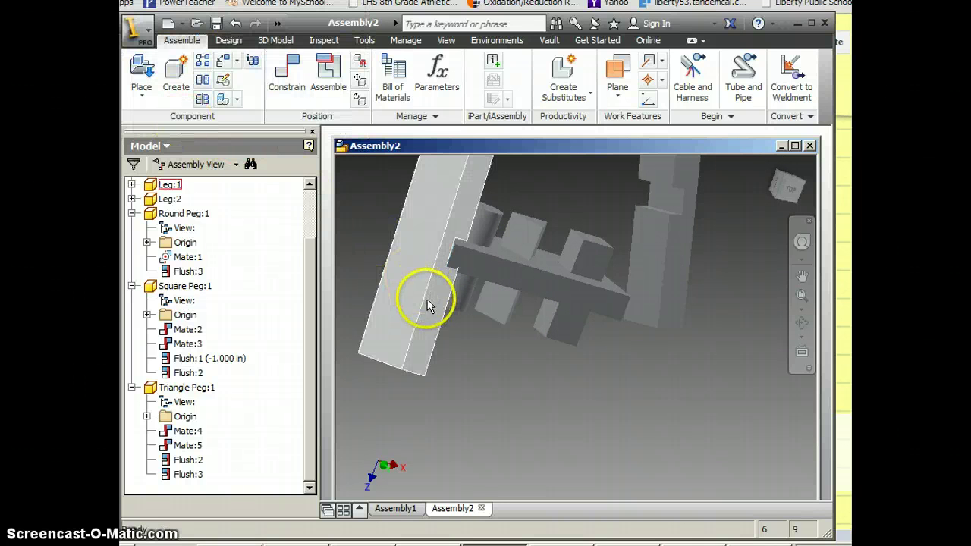
Step: Move Leg:1 aside, then mate its end face to the pegboard top face with 0.000 in offset
{"action": "left_click_drag", "start_coordinate": [438, 306], "coordinate": [358, 302]}
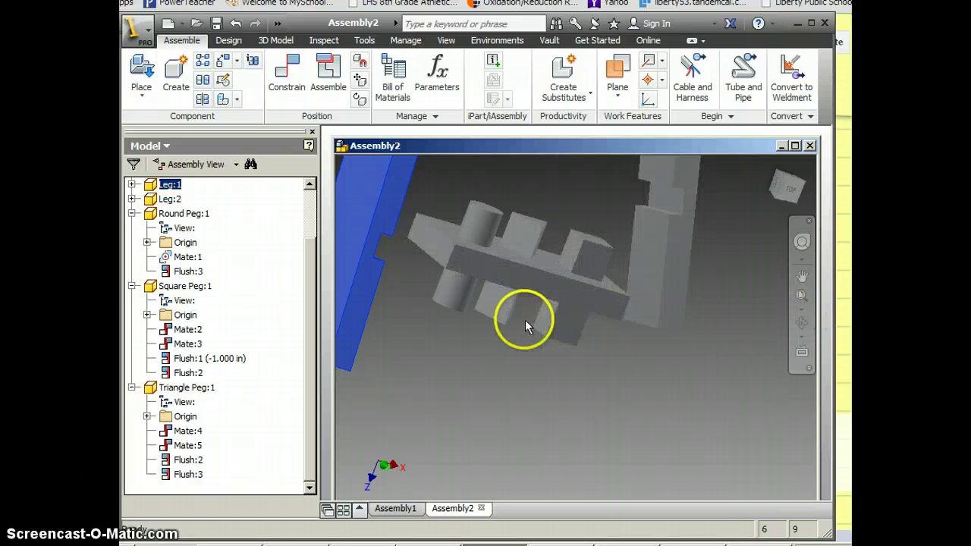
{"action": "left_click", "coordinate": [285, 72]}
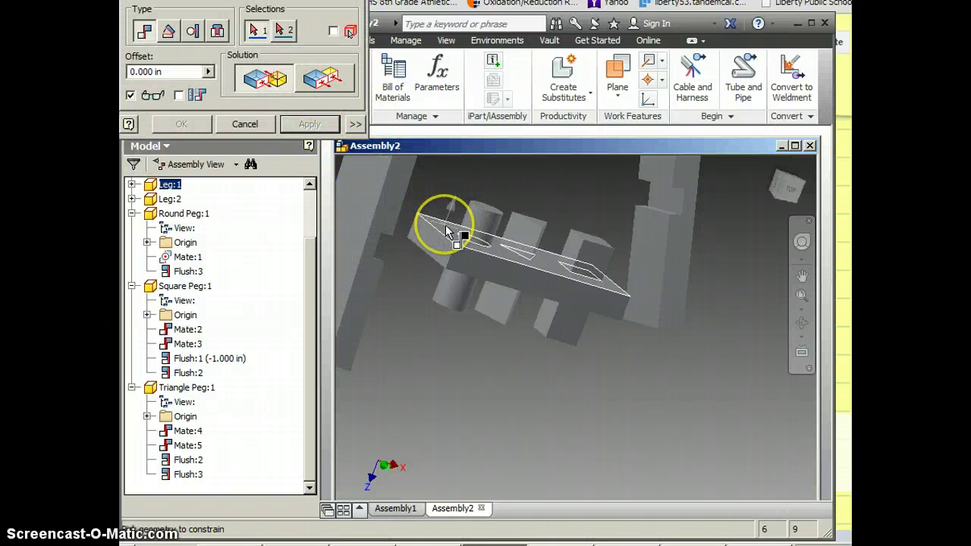
{"action": "left_click", "coordinate": [447, 231]}
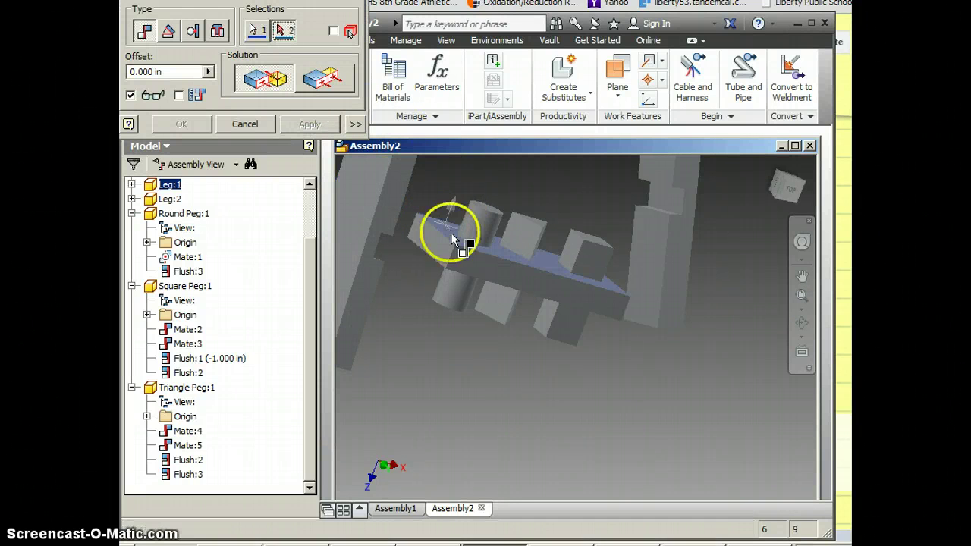
{"action": "left_click", "coordinate": [801, 322]}
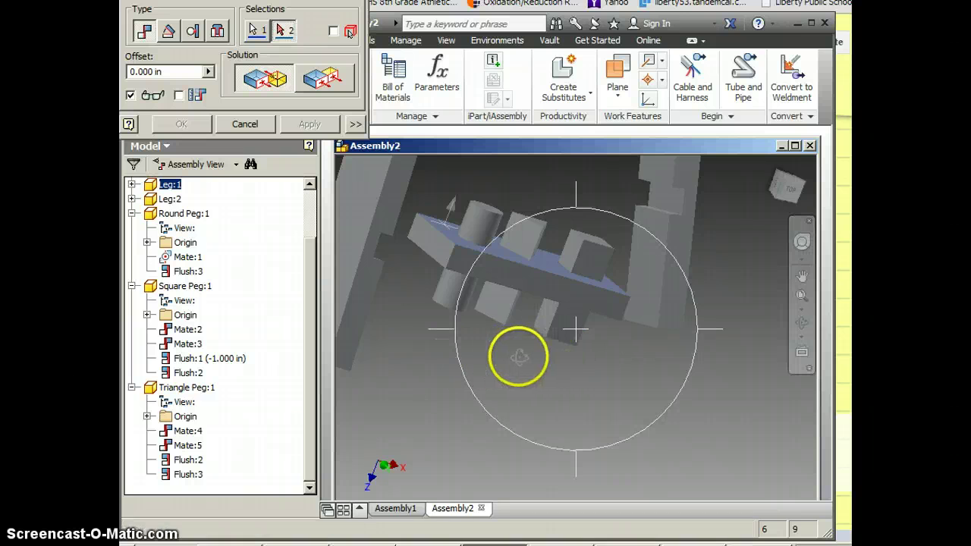
{"action": "left_click_drag", "start_coordinate": [520, 357], "coordinate": [513, 293]}
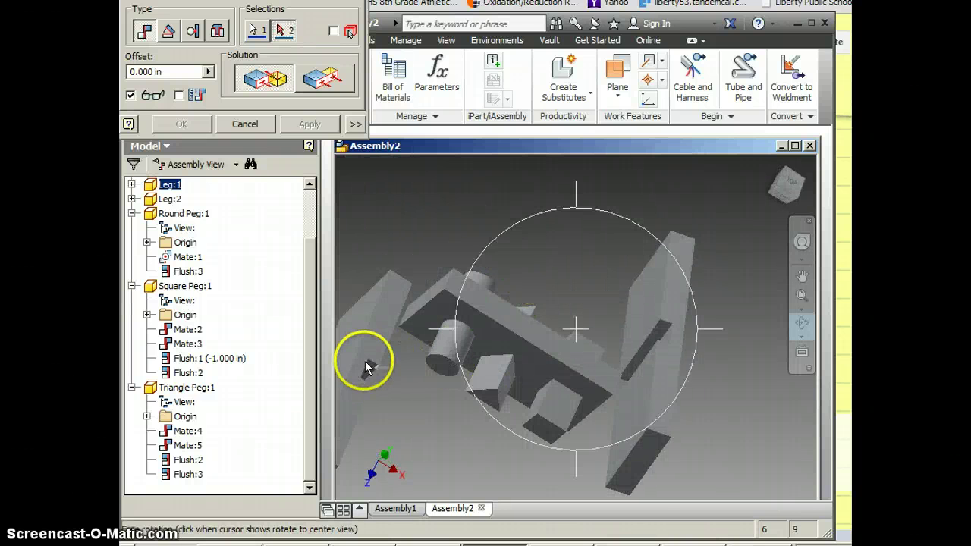
{"action": "scroll", "coordinate": [365, 361], "scroll_direction": "up", "scroll_amount": 5}
{"action": "right_click", "coordinate": [421, 426]}
{"action": "left_click", "coordinate": [346, 427]}
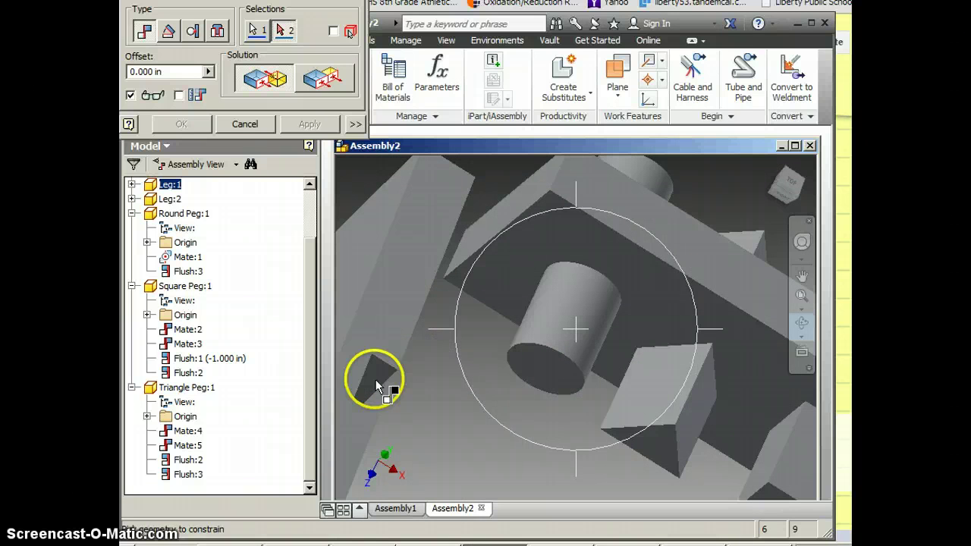
{"action": "left_click", "coordinate": [373, 371]}
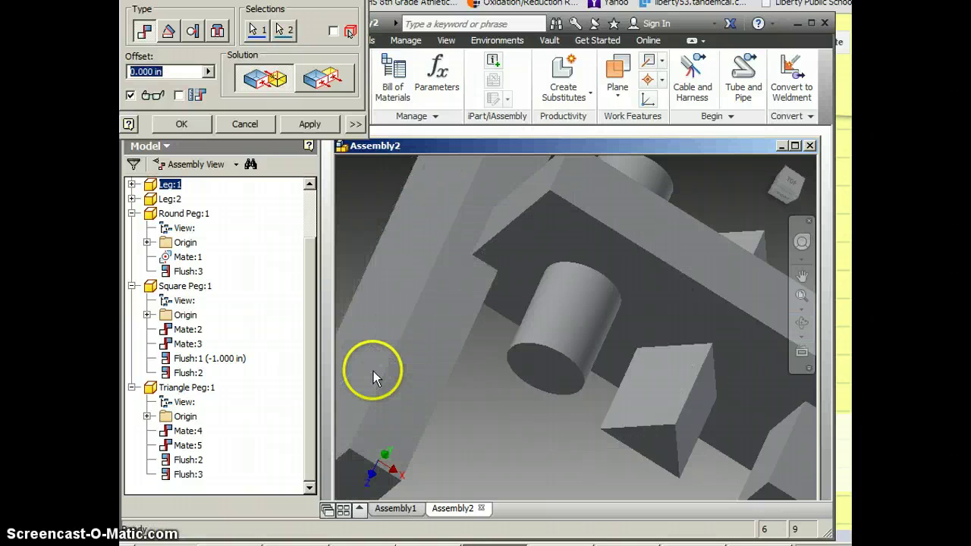
{"action": "left_click", "coordinate": [182, 125]}
{"action": "key", "text": "F5"}
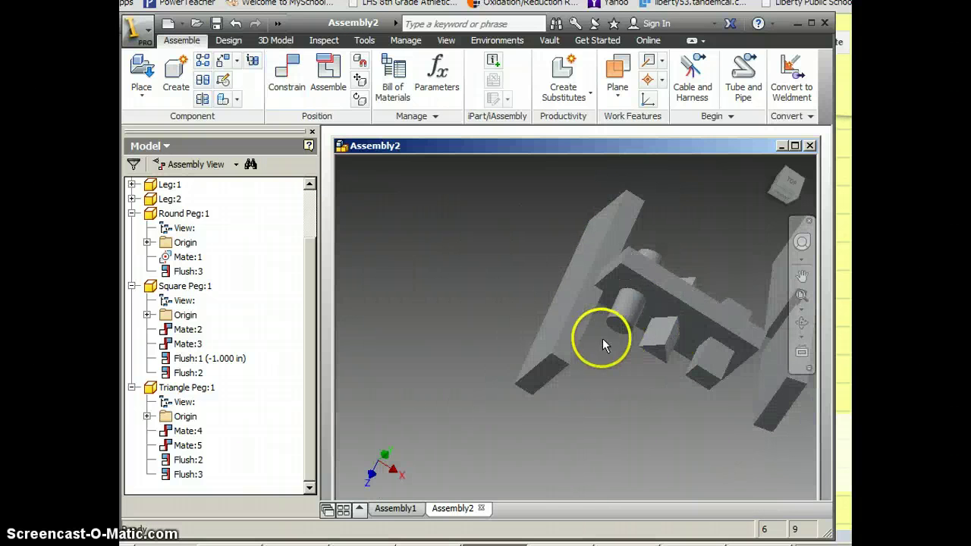
Step: Add a 0.000 in flush constraint between Leg:1's side face and the pegboard top's side
{"action": "mouse_move", "coordinate": [602, 338]}
{"action": "left_mouse_down"}
{"action": "mouse_move", "coordinate": [583, 327]}
{"action": "mouse_move", "coordinate": [682, 325]}
{"action": "mouse_move", "coordinate": [534, 339]}
{"action": "mouse_move", "coordinate": [707, 321]}
{"action": "mouse_move", "coordinate": [602, 337]}
{"action": "left_mouse_up"}
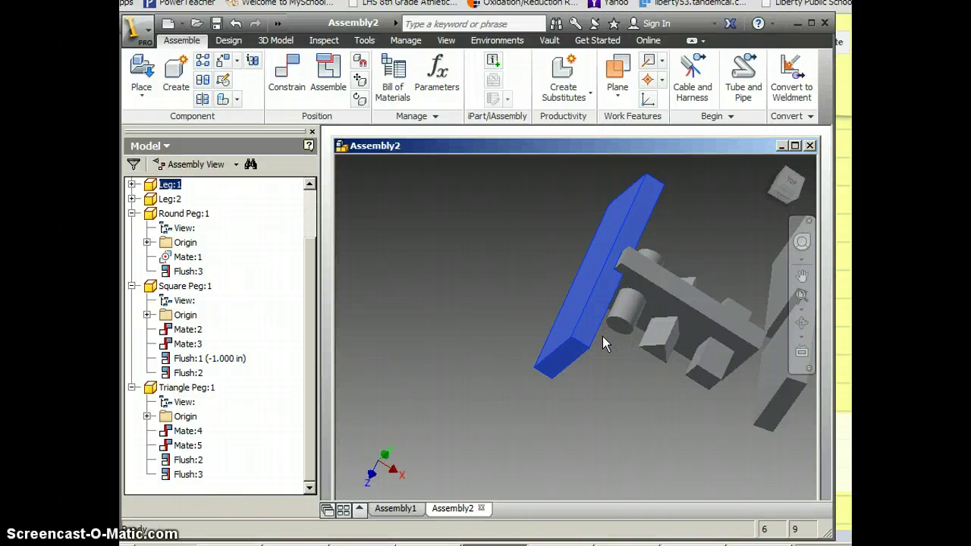
{"action": "left_click", "coordinate": [288, 79]}
{"action": "left_click", "coordinate": [324, 79]}
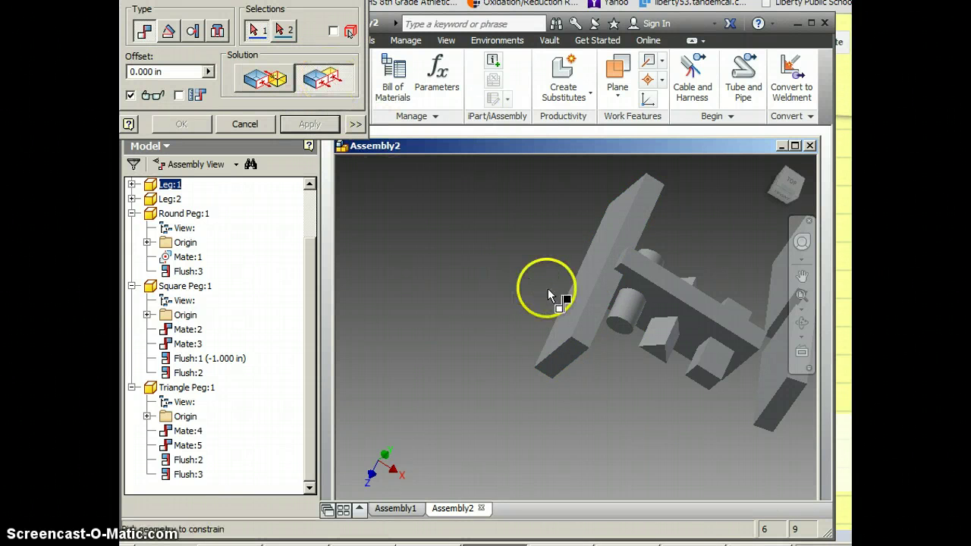
{"action": "left_click", "coordinate": [596, 305]}
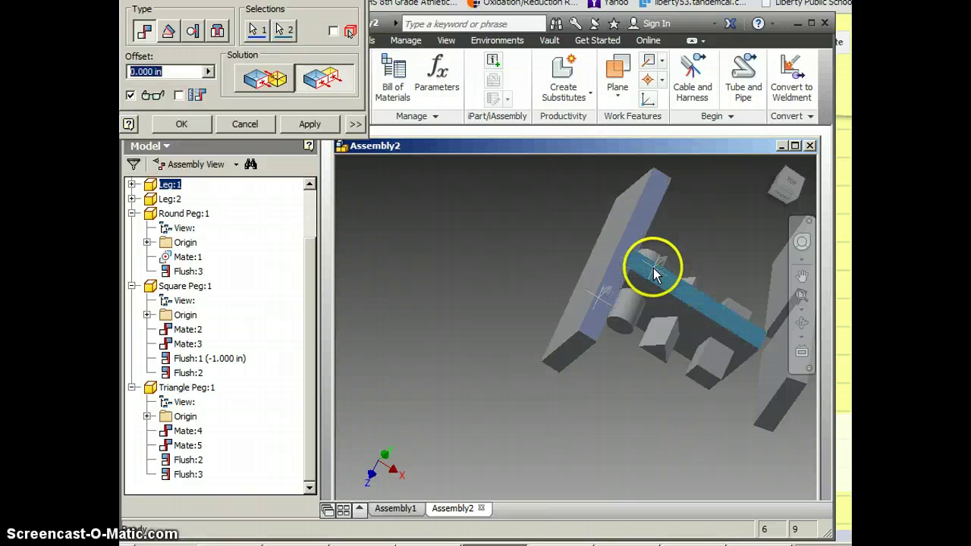
{"action": "left_click", "coordinate": [179, 124]}
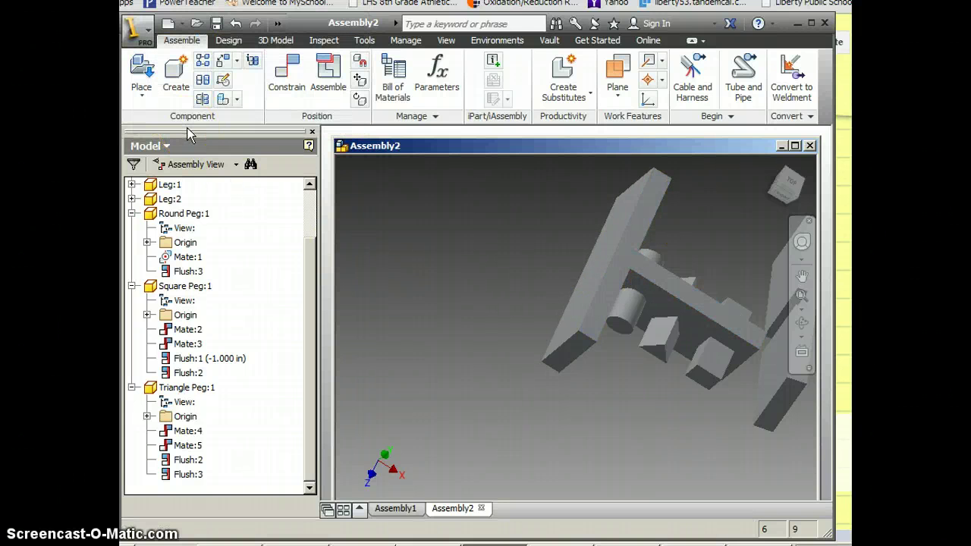